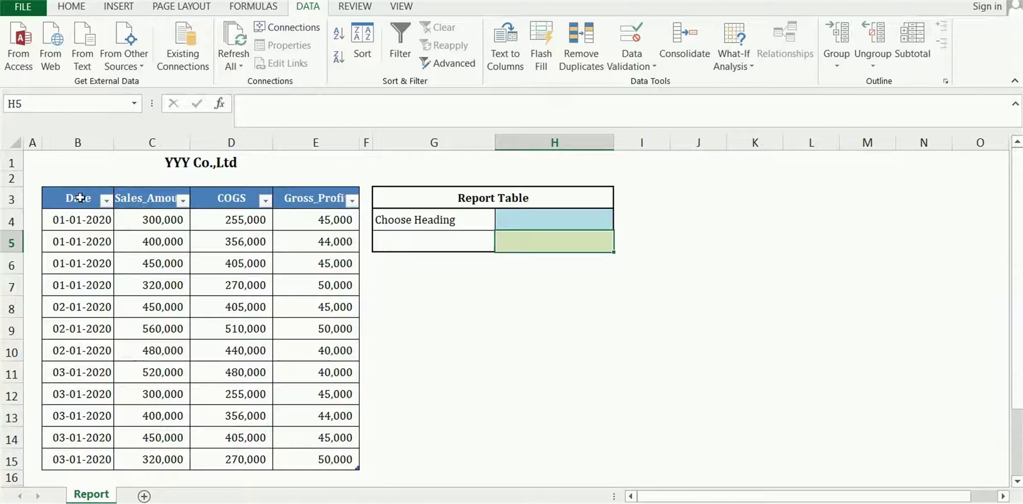
Look over the sales data table and the Report Table's Choose Heading cells.
left_click_drag(80, 198, 297, 458)
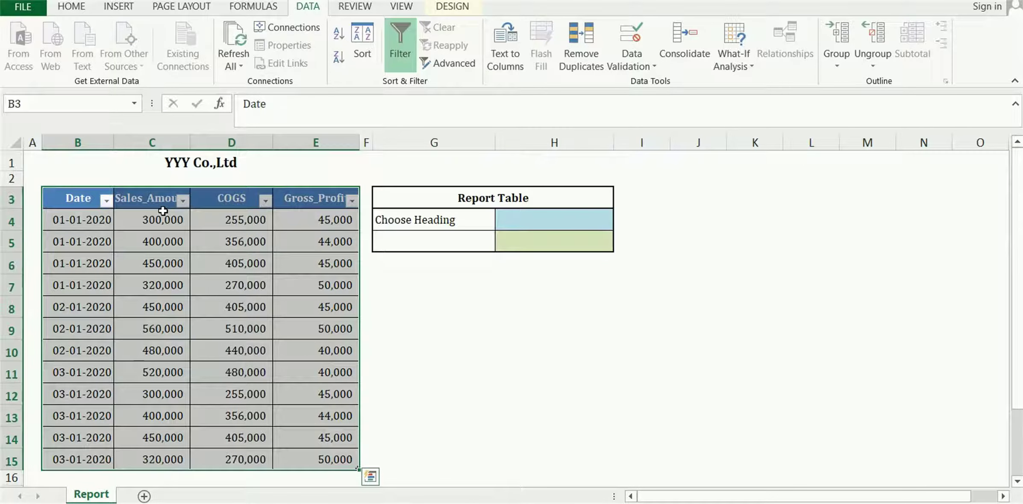
left_click(163, 198)
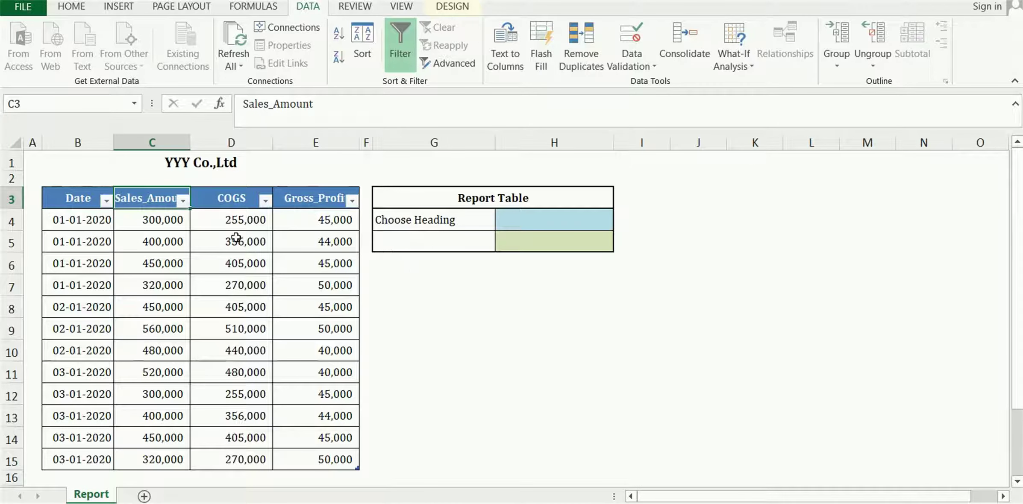
left_click_drag(86, 208, 331, 461)
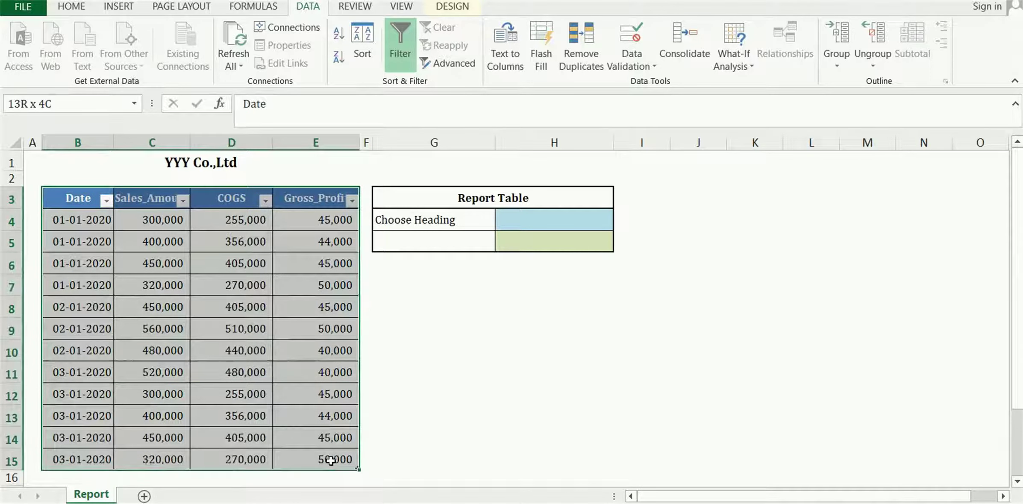
left_click_drag(457, 195, 530, 234)
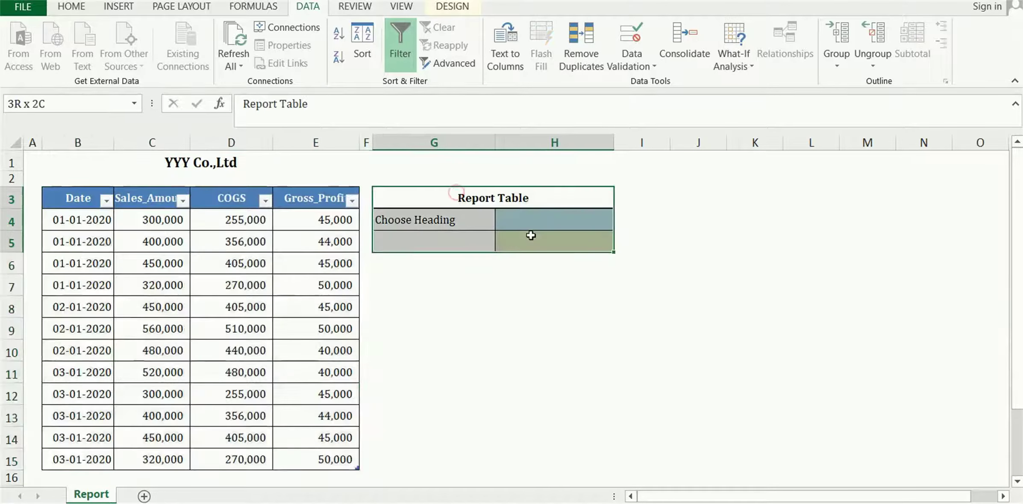
left_click(456, 219)
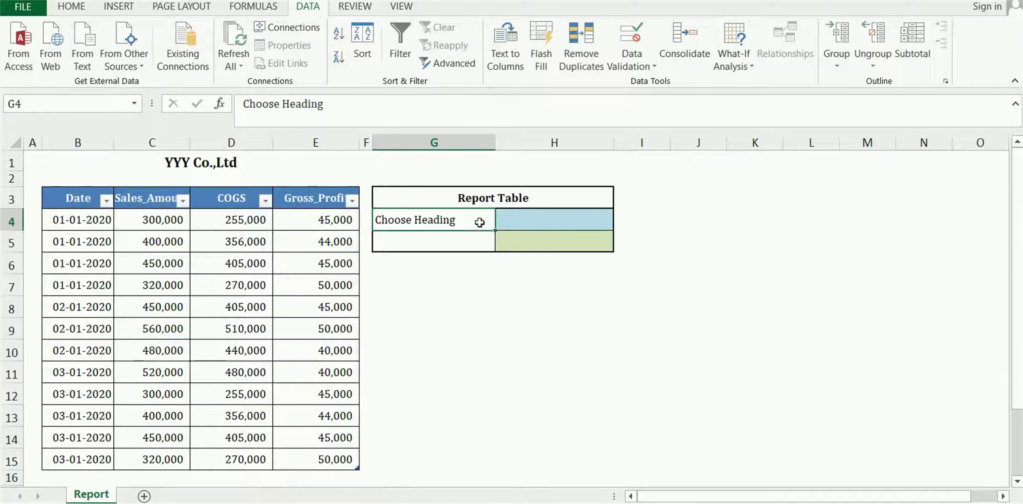
left_click(523, 222)
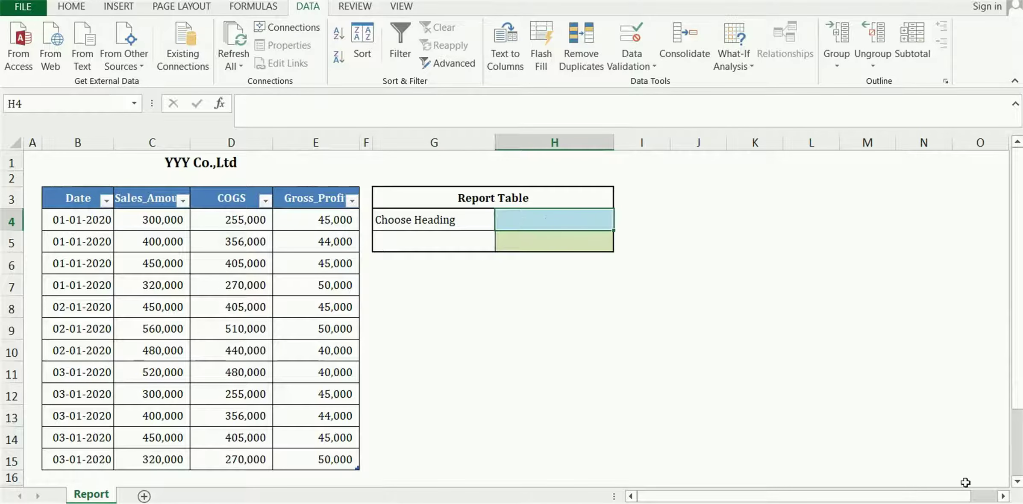
scroll(960, 478, "up", 1)
scroll(960, 478, "up", 1)
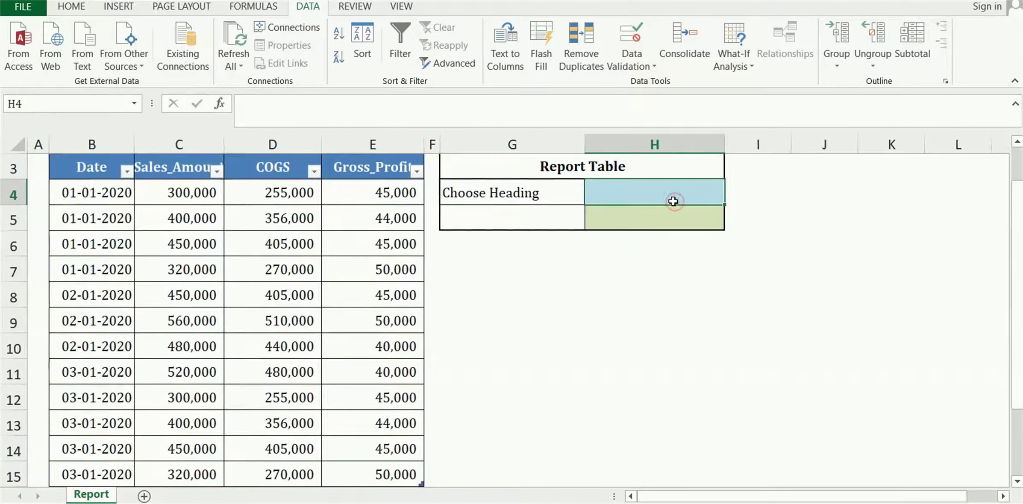
scroll(673, 201, "up", 1)
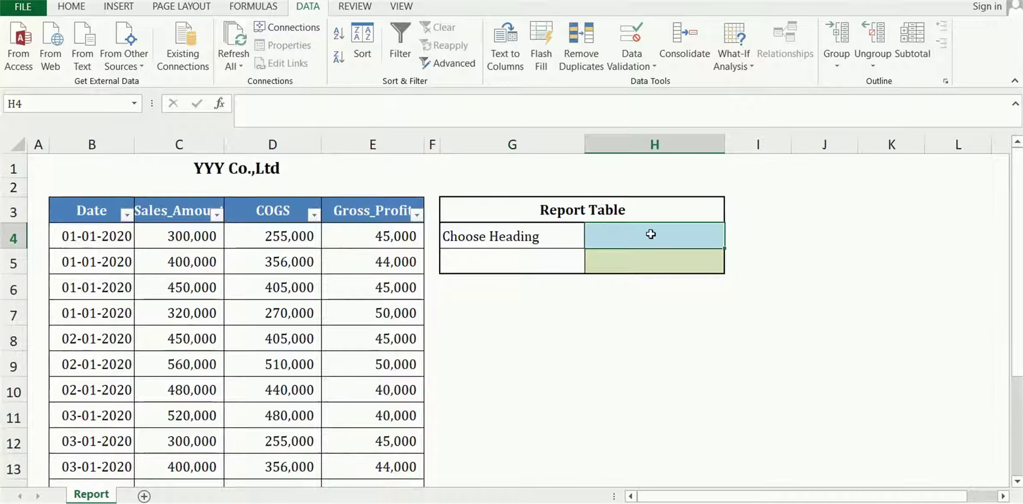
Check total cell H5 against the Sales_Amount values C4:C15 and heading cell H4.
left_click(635, 262)
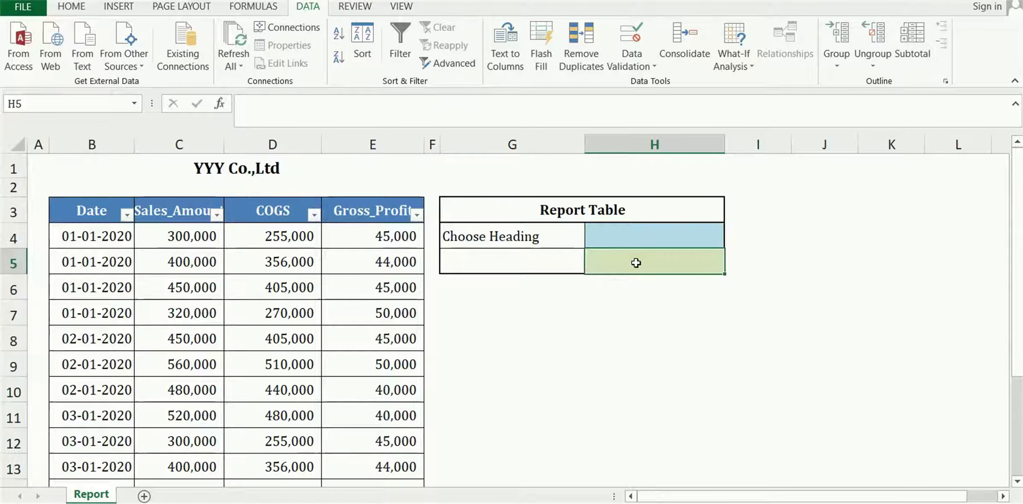
left_click_drag(180, 236, 172, 425)
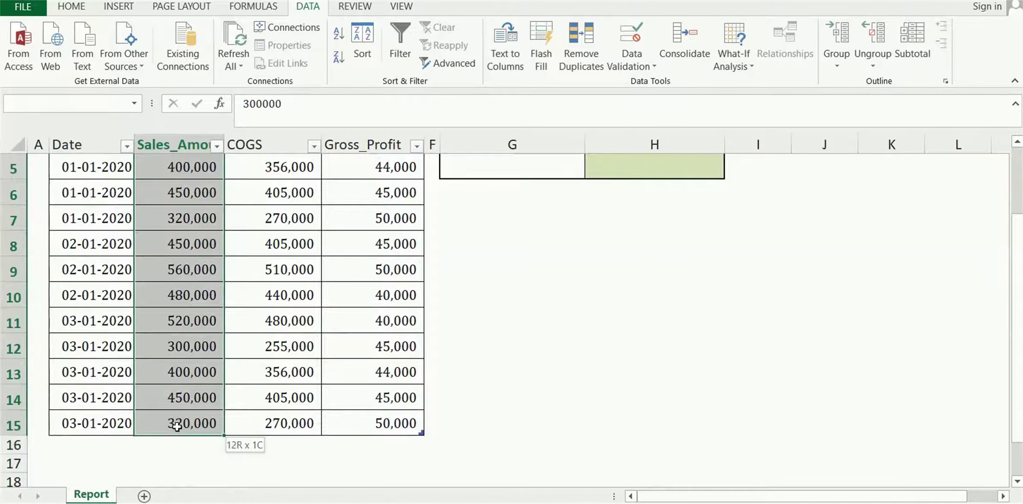
scroll(544, 366, "up", 2)
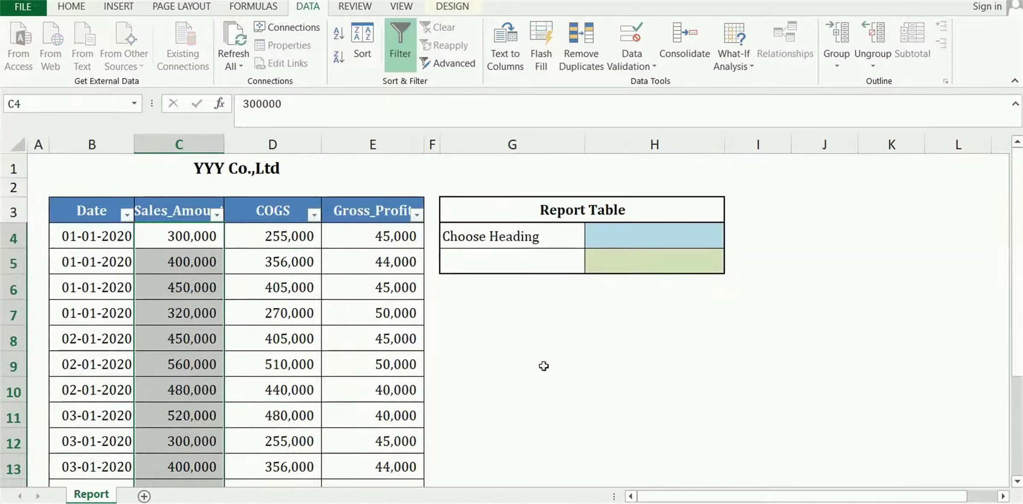
left_click(641, 264)
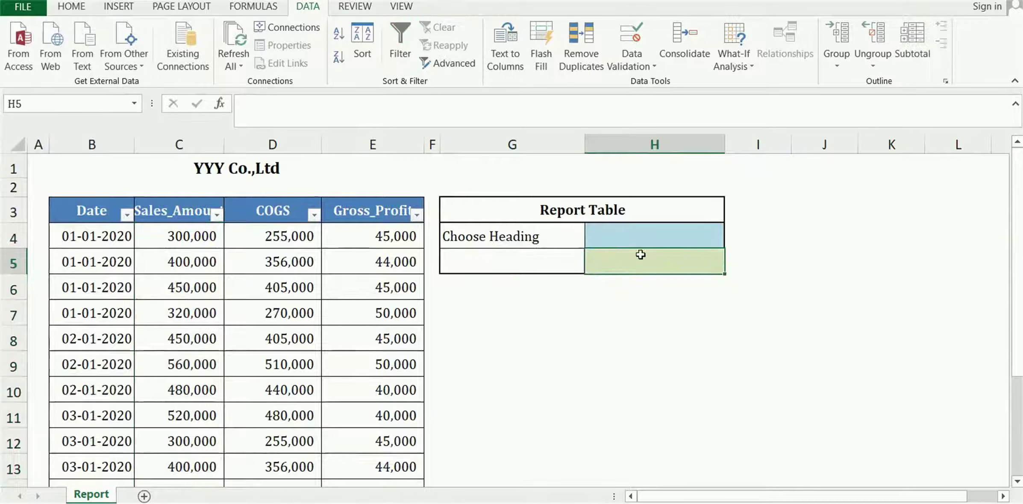
left_click(644, 233)
left_click(647, 261)
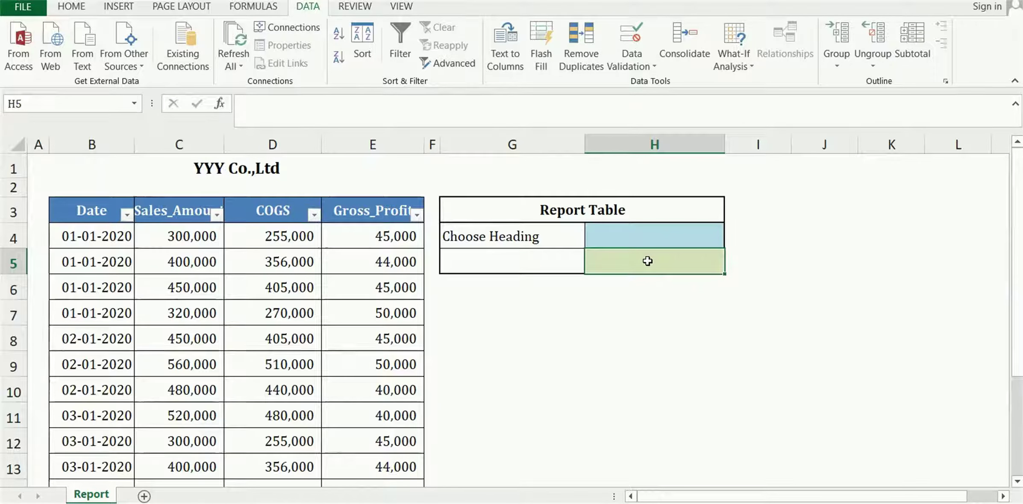
left_click(646, 240)
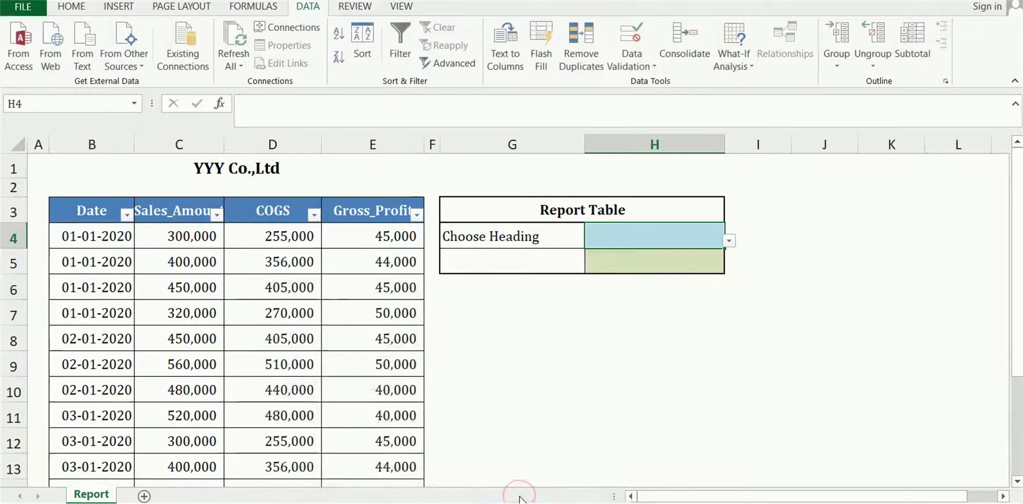
Try H4's column-name list, picking Sales_Amount and then Gross_Profit.
left_click(729, 242)
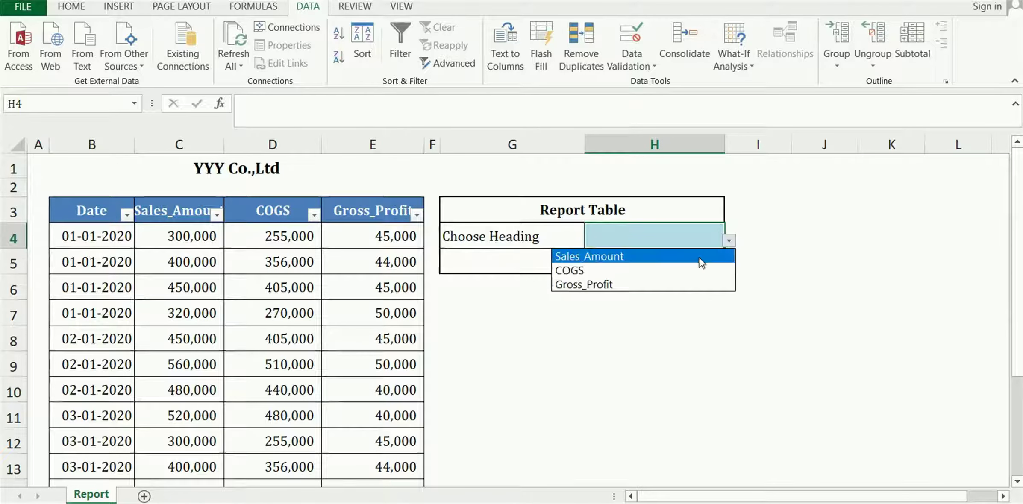
left_click(701, 257)
left_click(729, 242)
left_click(683, 284)
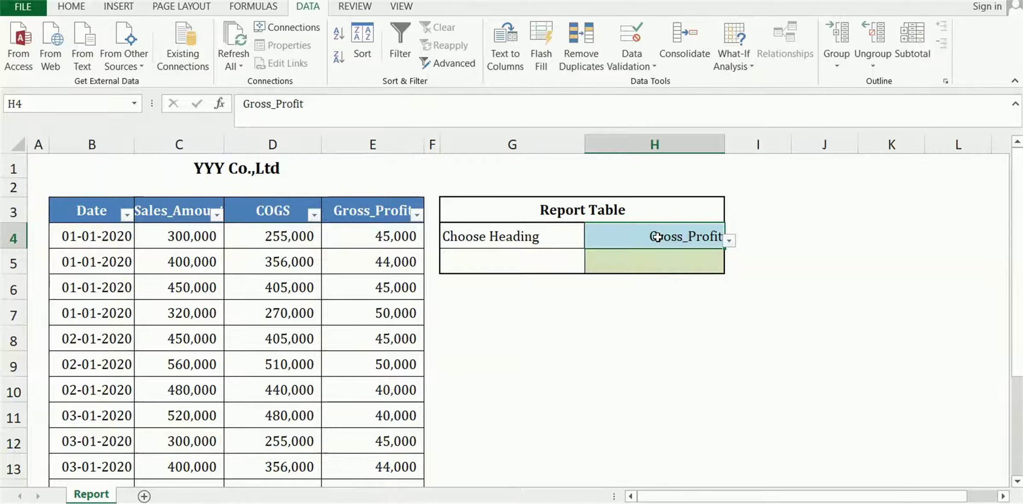
Switch H4's heading back to Sales_Amount from its list, ending on label cell G5.
left_click(666, 261)
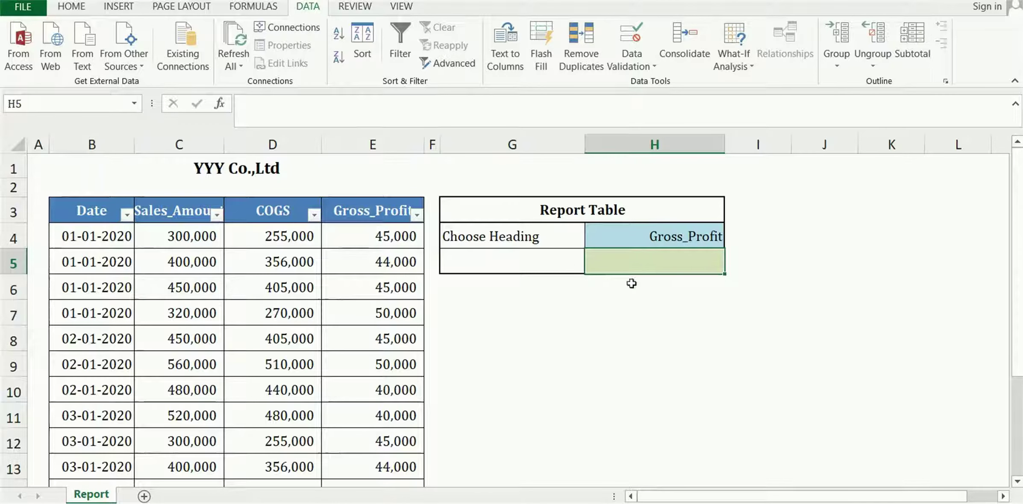
left_click(563, 263)
left_click(540, 235)
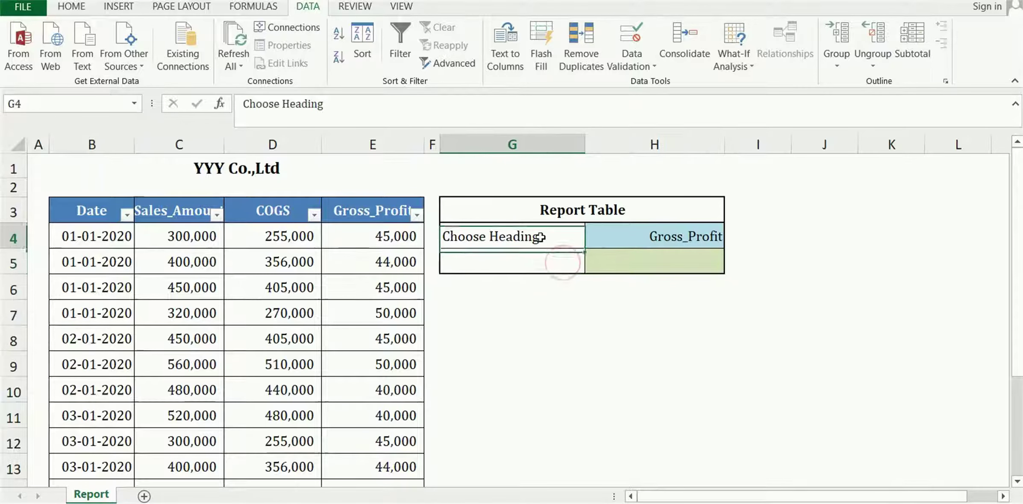
left_click(537, 262)
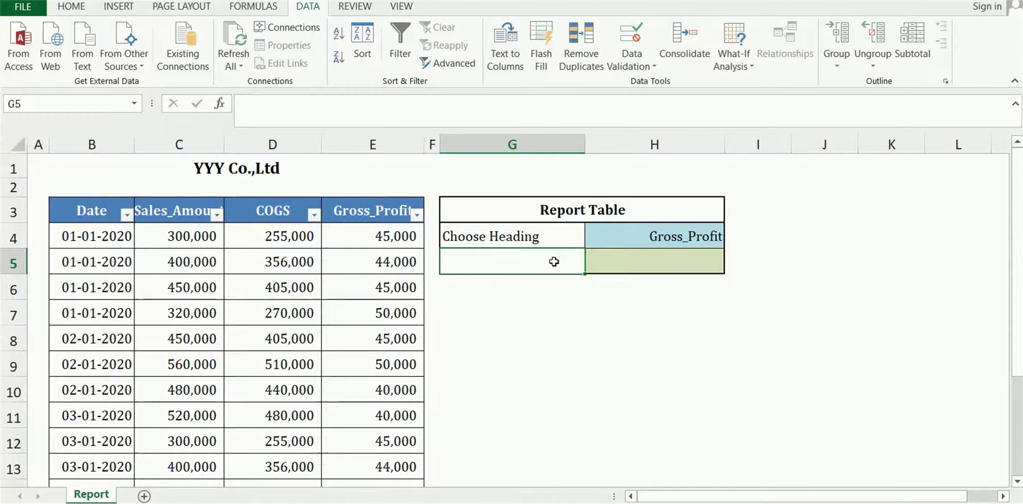
left_click(656, 231)
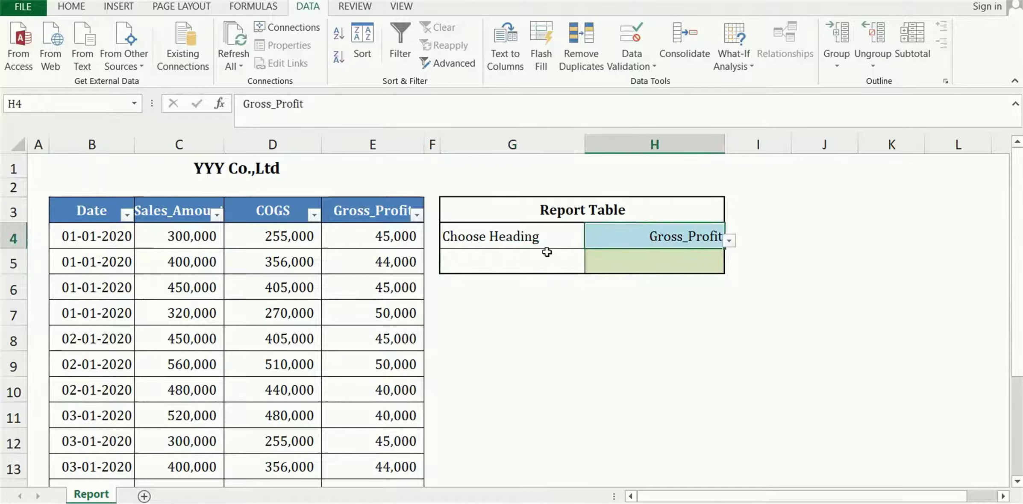
left_click(528, 261)
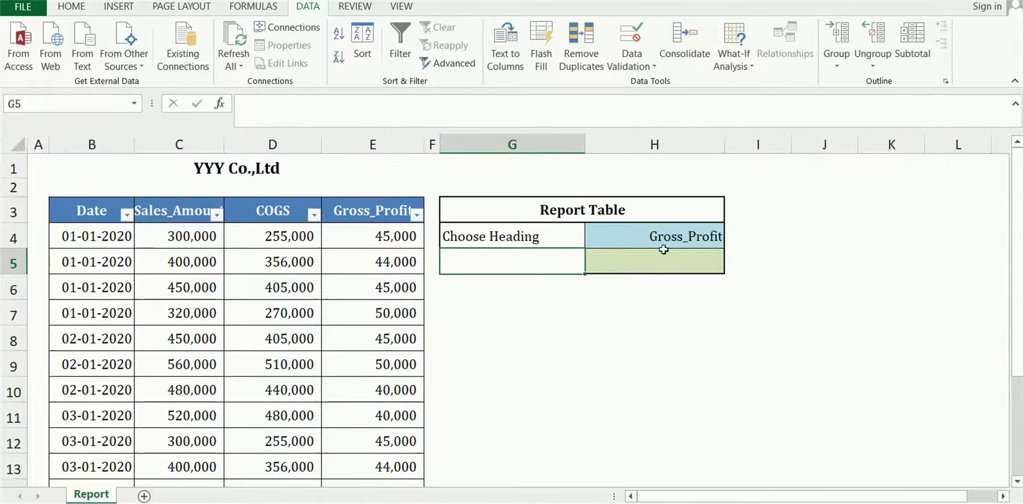
left_click(686, 234)
left_click(728, 240)
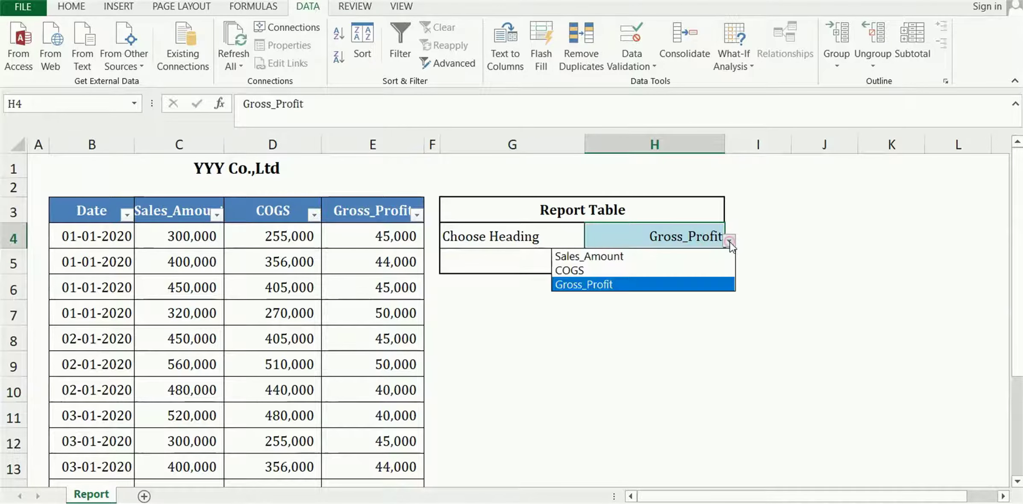
left_click(695, 258)
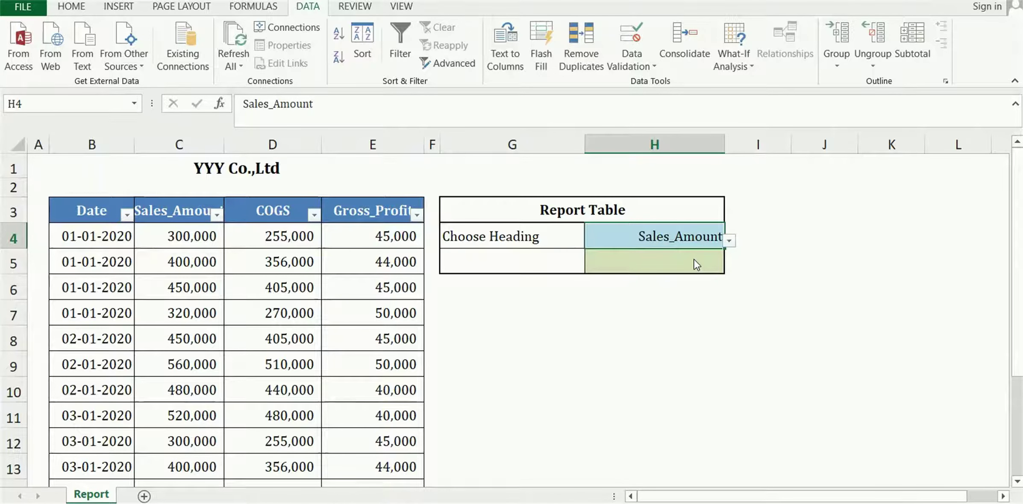
left_click(526, 256)
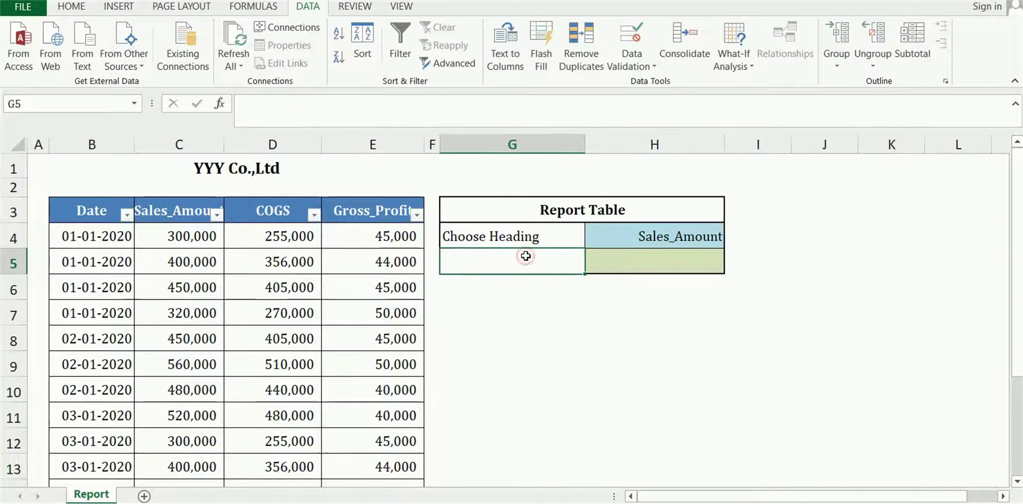
Enter ="Total of "&H4 in G5 so it shows Total of Sales_Amount, then check the labels.
double_click(526, 256)
type("=")
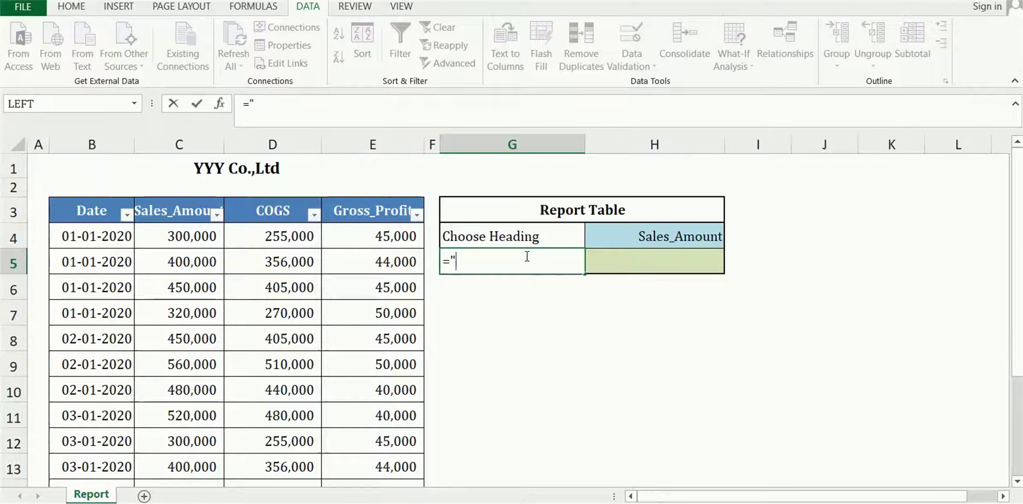
type("Tot")
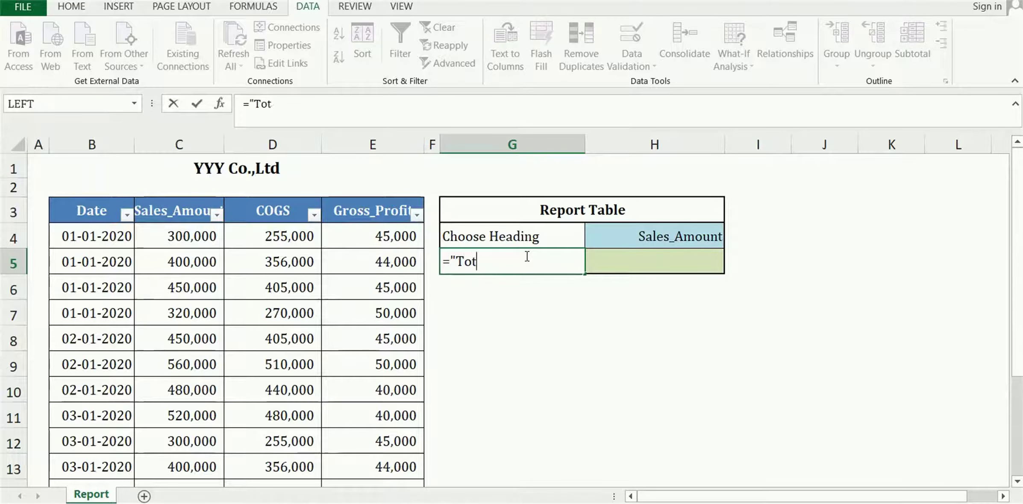
type("al of")
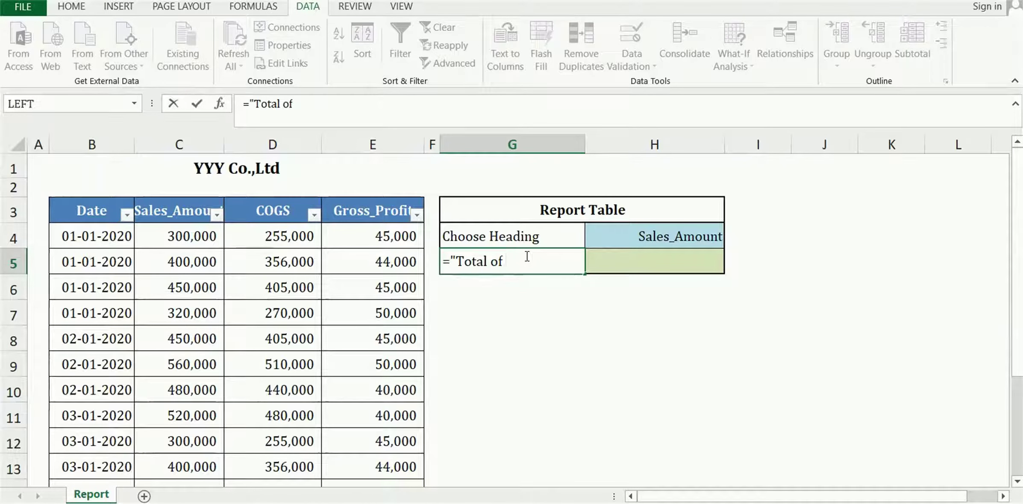
type(" \"")
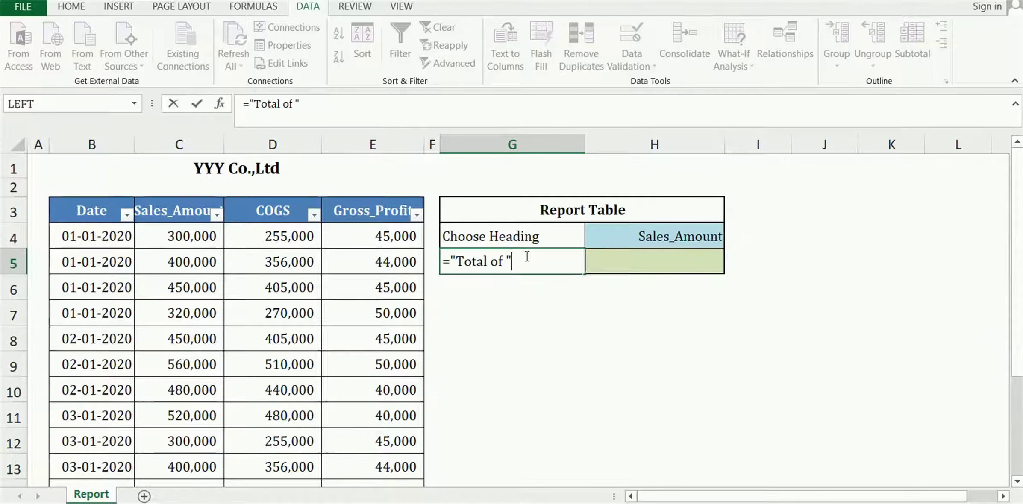
type("&")
left_click(641, 237)
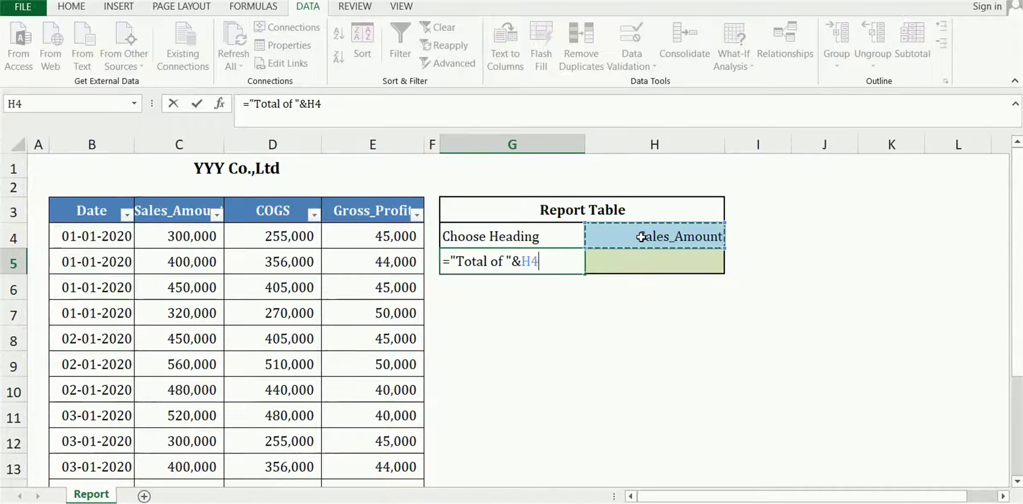
key("Return")
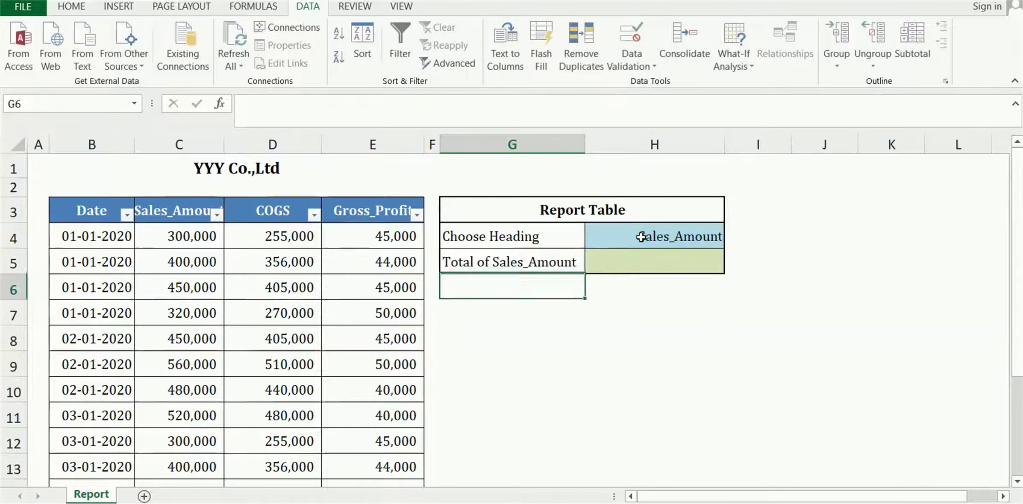
left_click(537, 263)
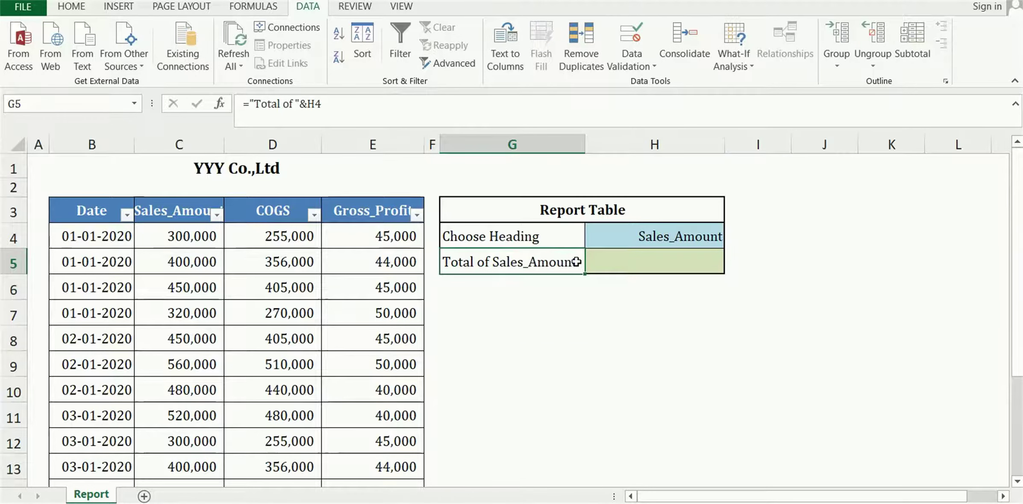
left_click_drag(538, 238, 534, 267)
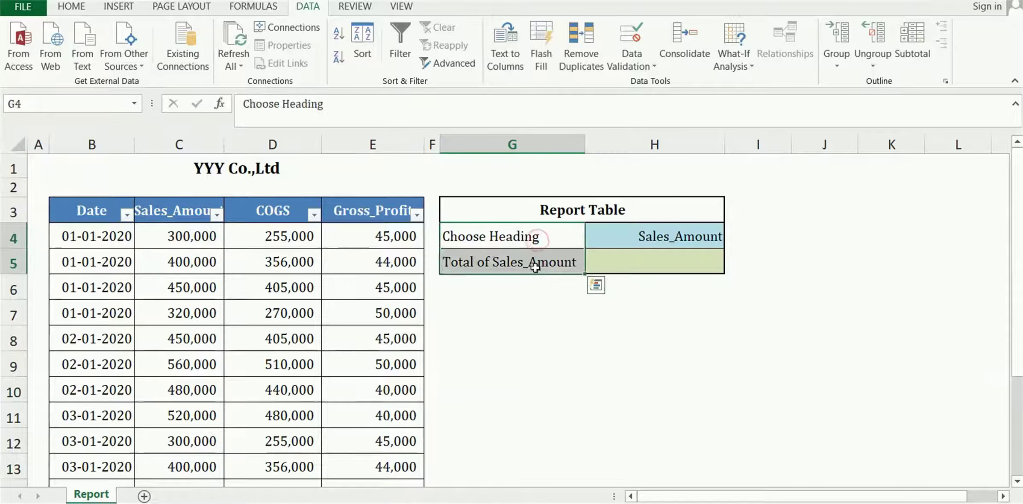
Choose COGS as H4's heading, then select the COGS values D4:D15.
left_click(535, 267)
left_click(644, 235)
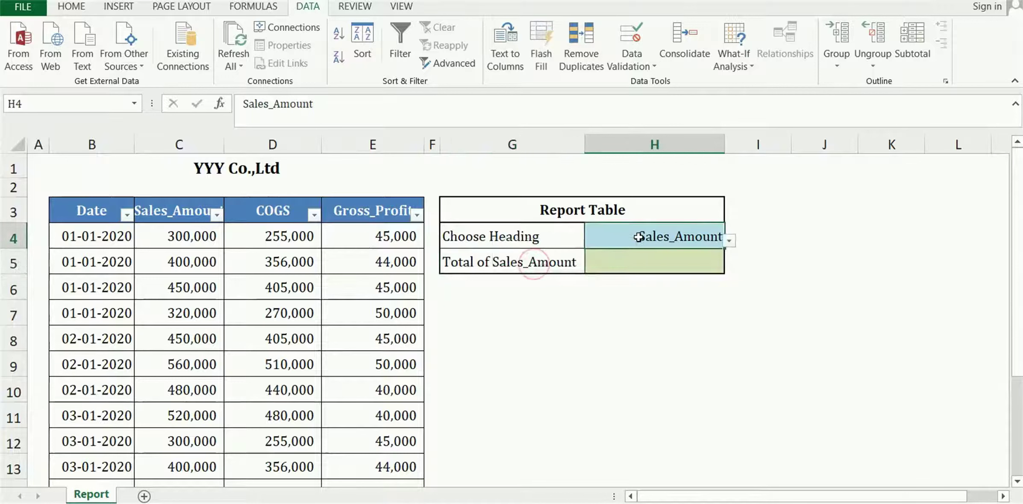
left_click(728, 239)
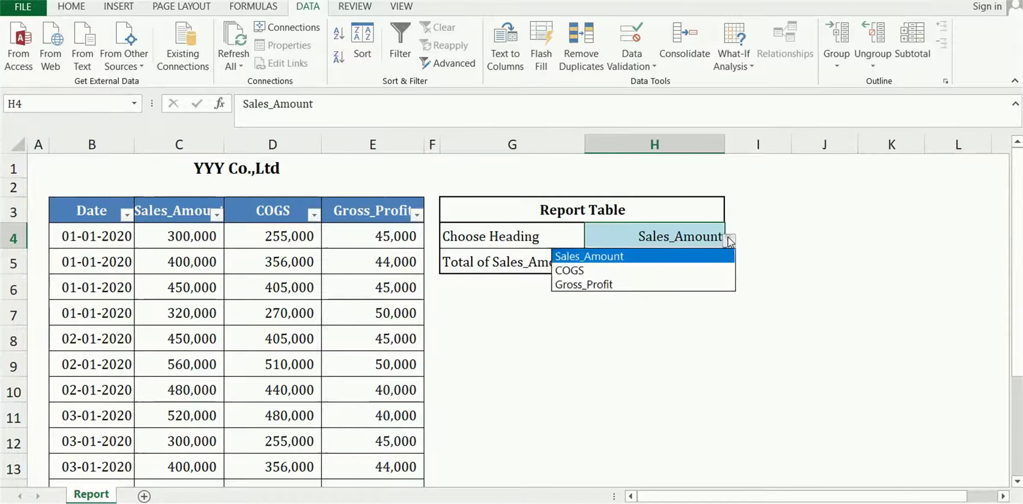
left_click(686, 271)
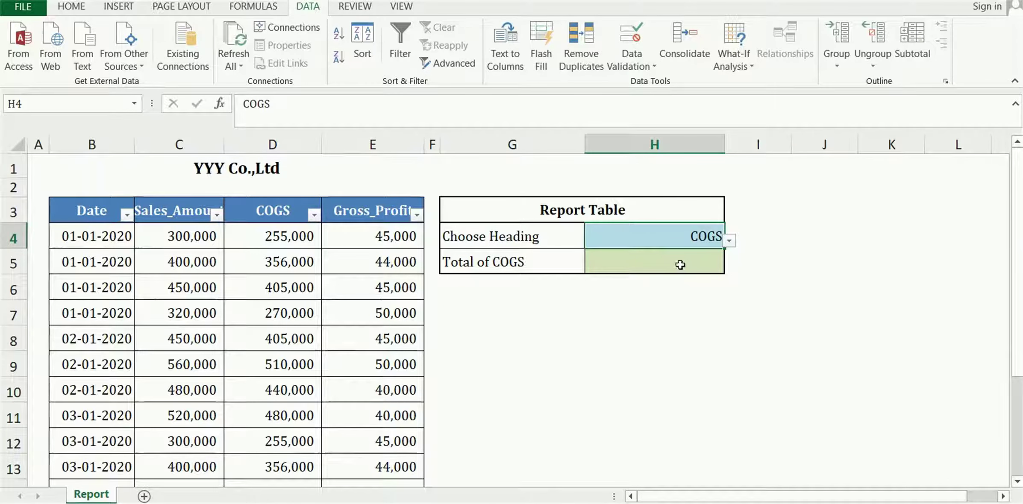
left_click_drag(289, 237, 296, 447)
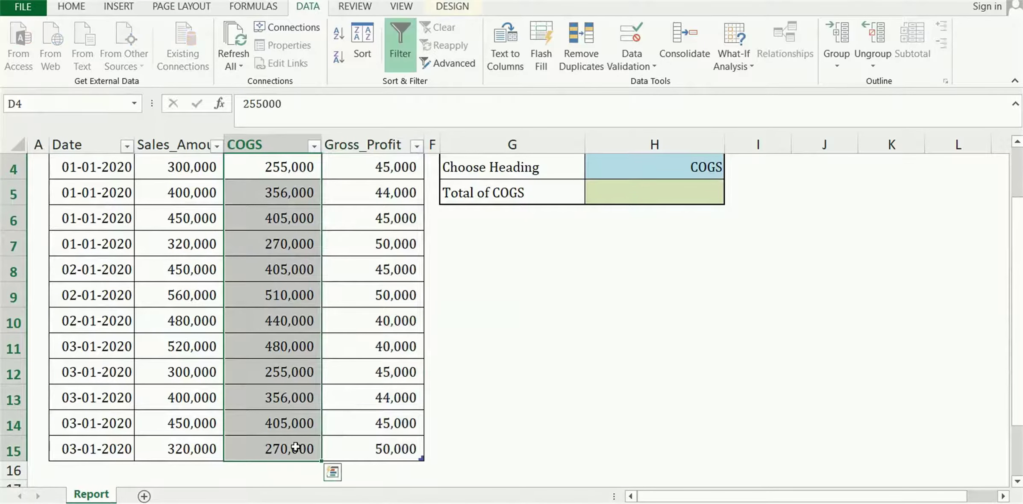
Review the report cells and the gross profit formulas in E15 and E5.
scroll(295, 447, "up", 1)
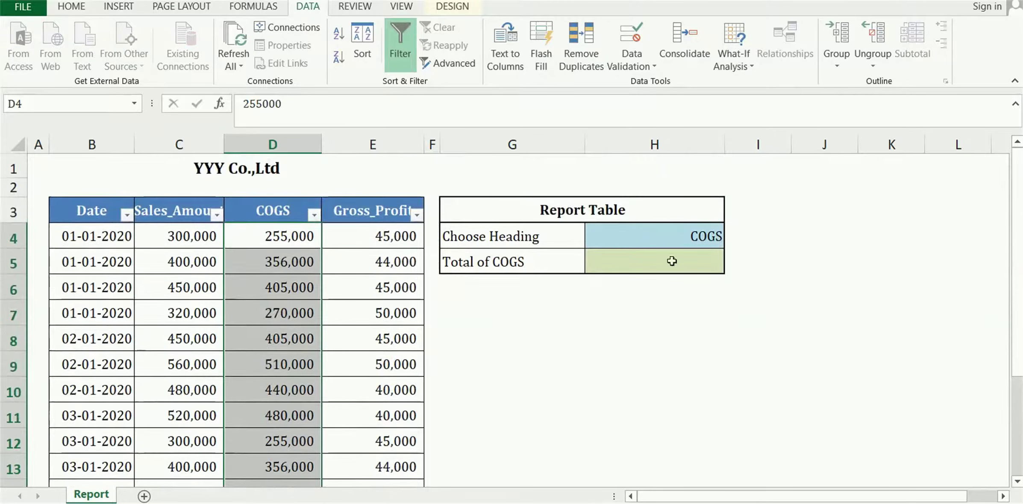
left_click(677, 231)
left_click(622, 269)
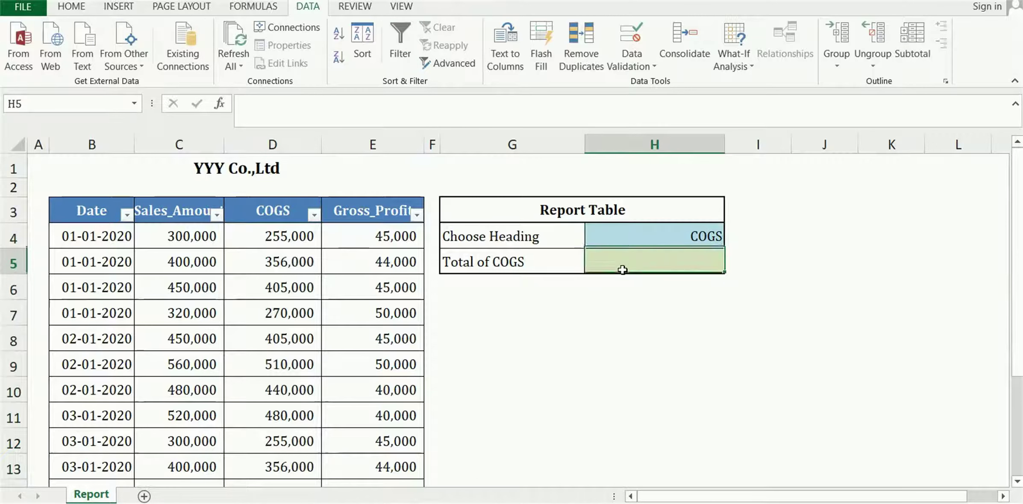
left_click(180, 213)
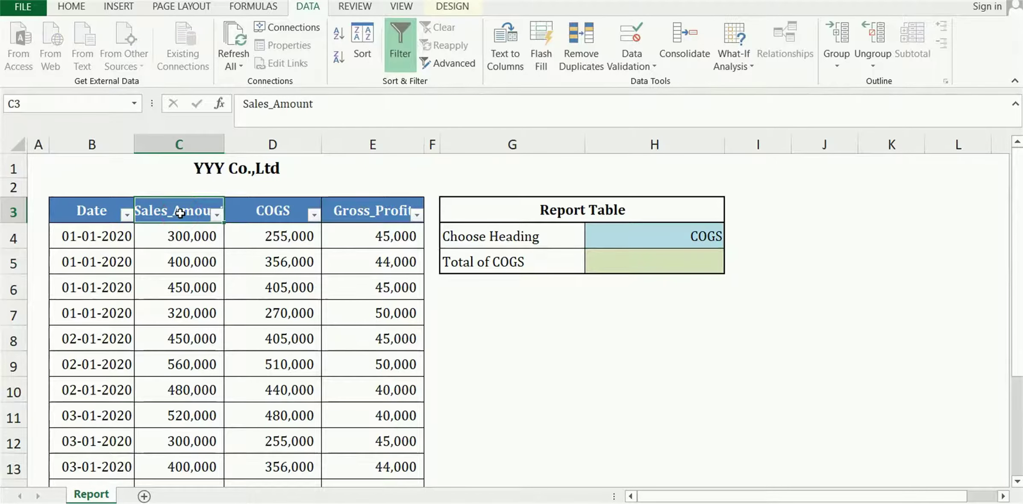
left_click_drag(88, 210, 369, 456)
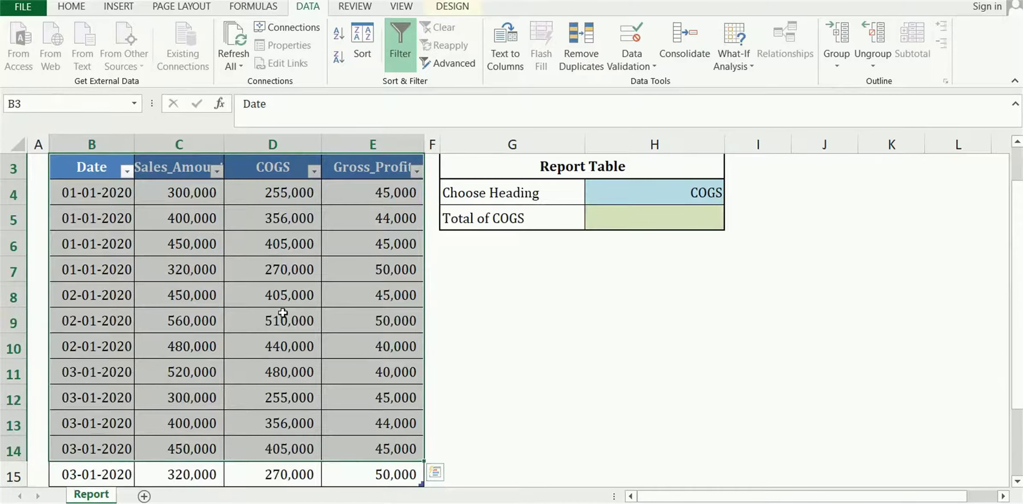
left_click(283, 314)
scroll(355, 408, "down", 2)
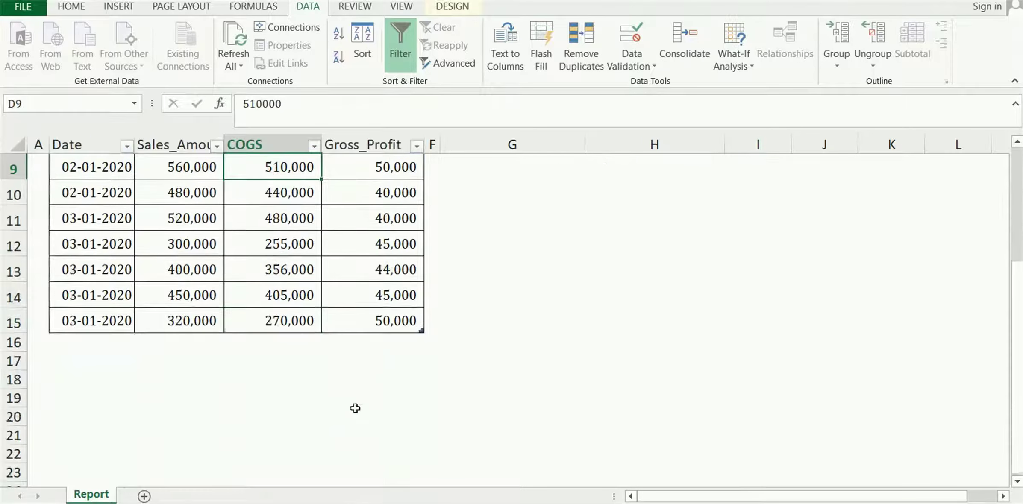
left_click(392, 317)
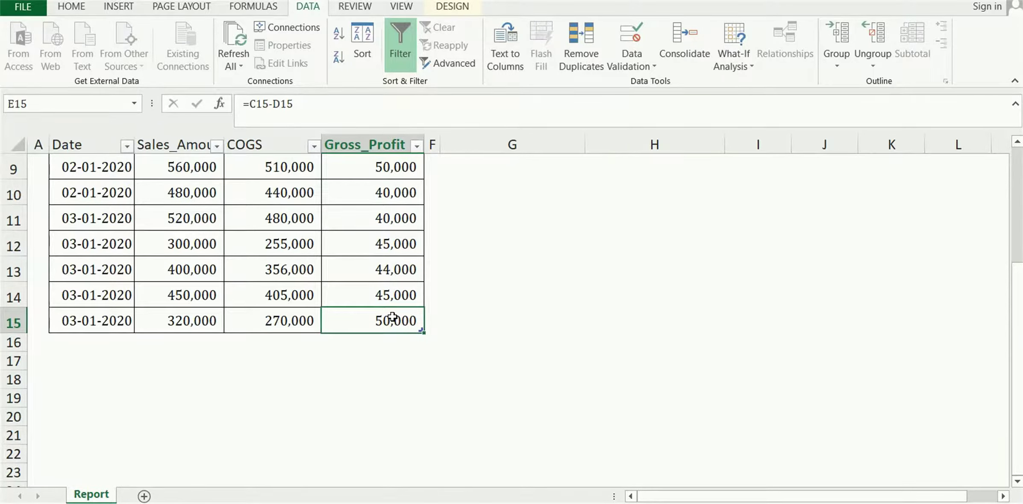
scroll(377, 304, "up", 3)
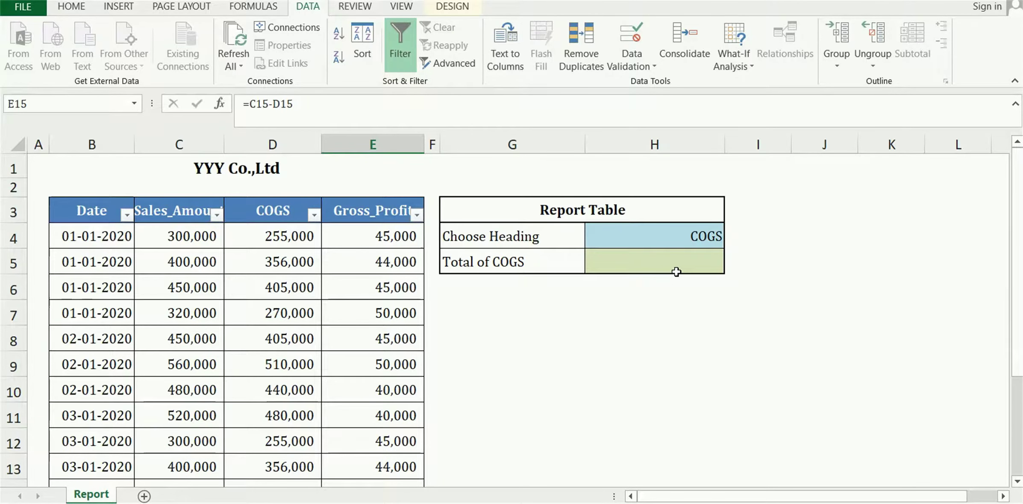
left_click(327, 269)
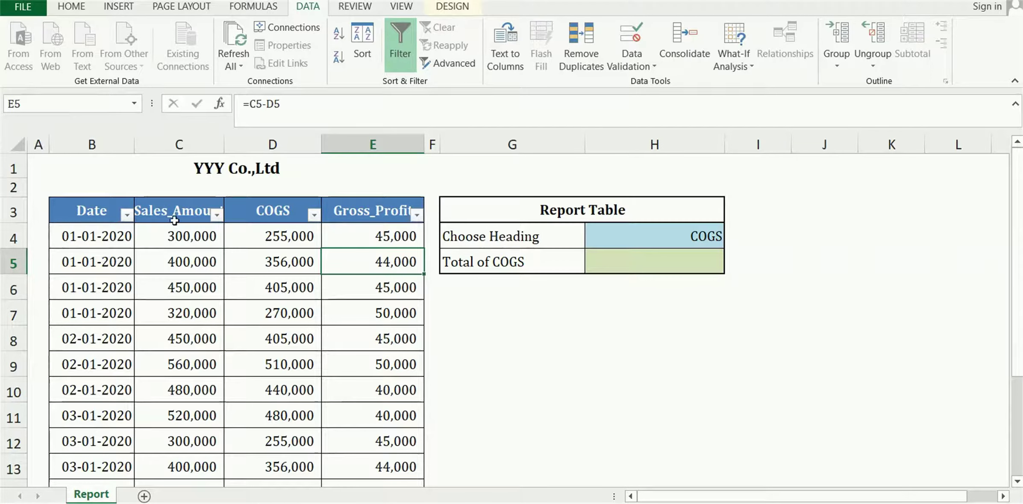
Select C3:E15 with its headings and show the Formulas ribbon.
mouse_move(167, 211)
left_mouse_down()
mouse_move(264, 219)
mouse_move(336, 500)
mouse_move(332, 427)
left_mouse_up()
scroll(332, 425, "up", 2)
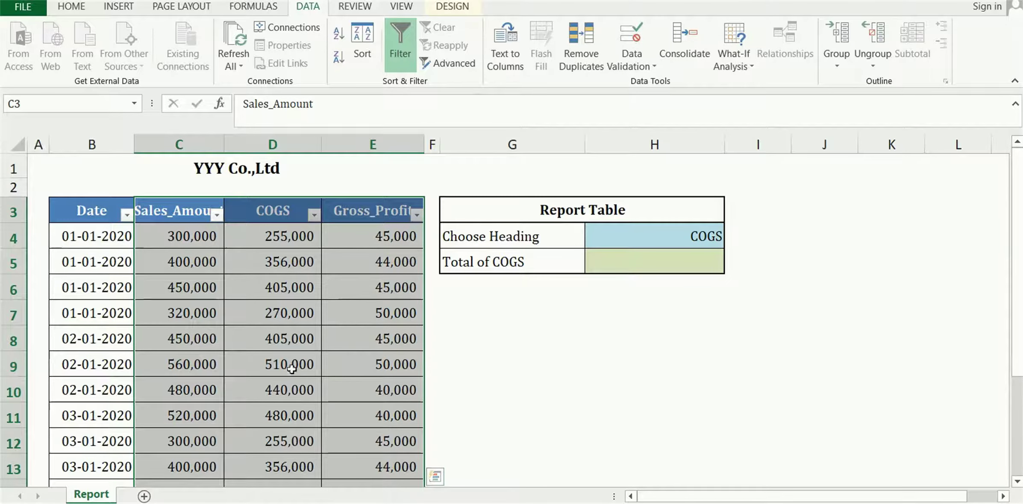
left_click(253, 6)
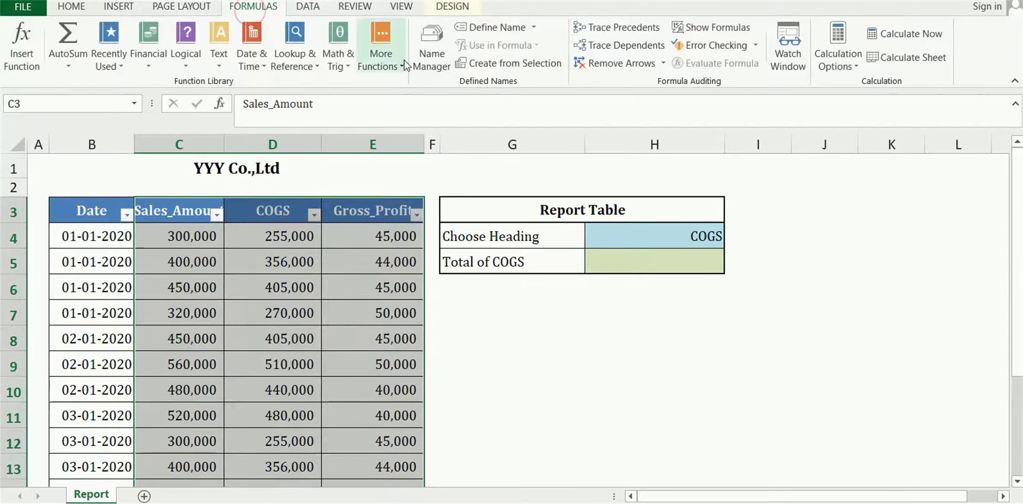
Use Create from Selection with Top row to name the three columns from their headings.
left_click(470, 63)
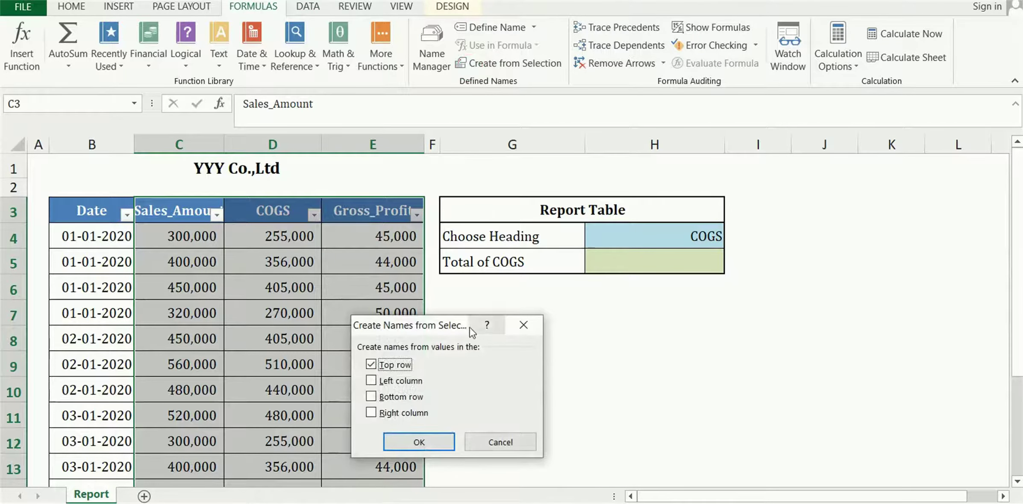
mouse_move(413, 332)
left_mouse_down()
mouse_move(395, 245)
mouse_move(361, 222)
left_mouse_up()
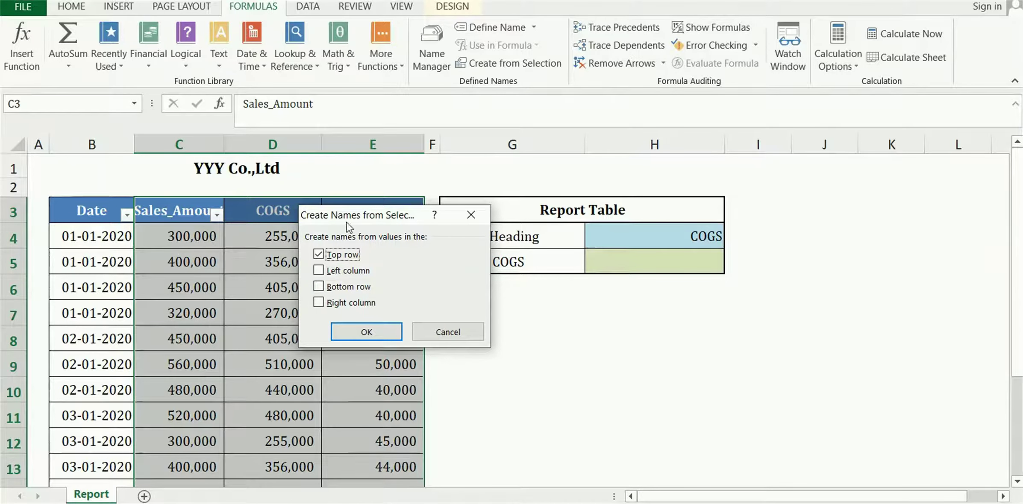
left_click(366, 332)
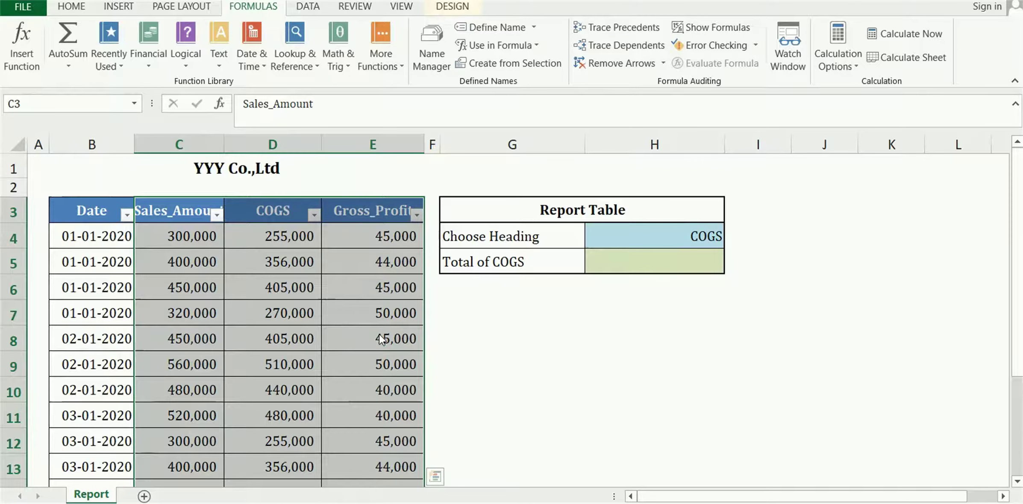
left_click(279, 209)
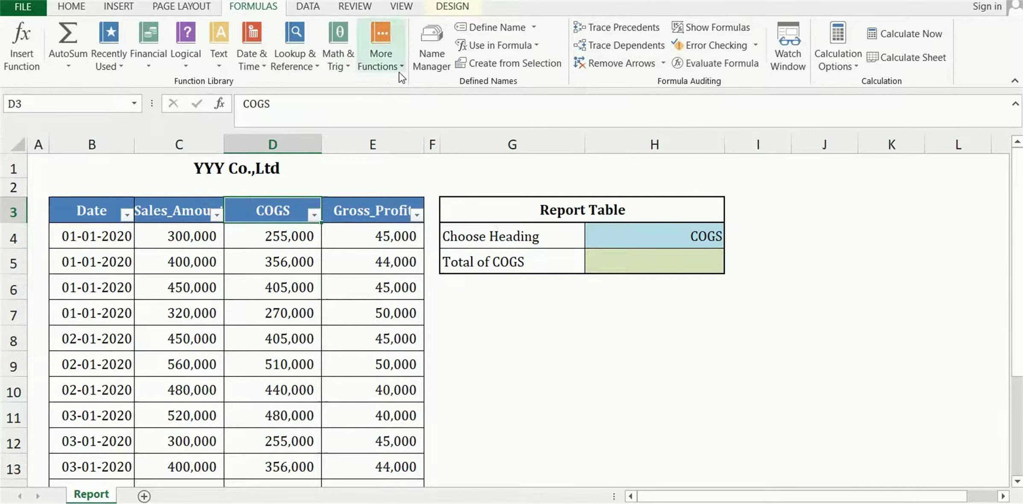
left_click(431, 45)
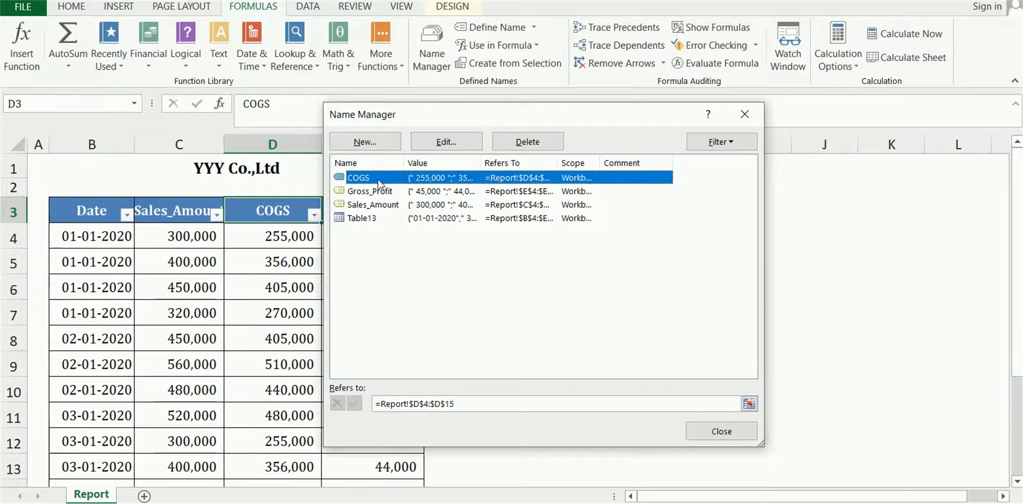
left_click(444, 143)
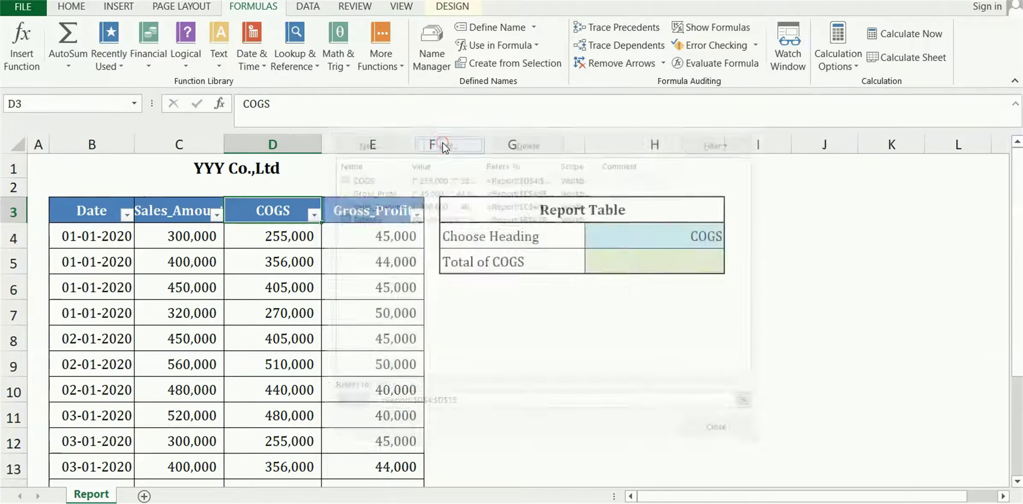
left_click(596, 329)
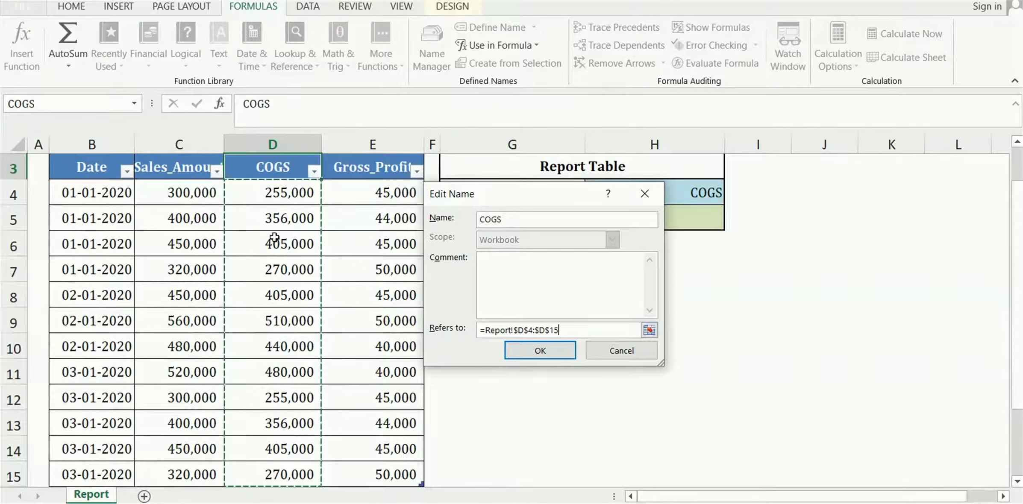
scroll(305, 329, "down", 3)
scroll(305, 329, "up", 2)
scroll(305, 329, "up", 2)
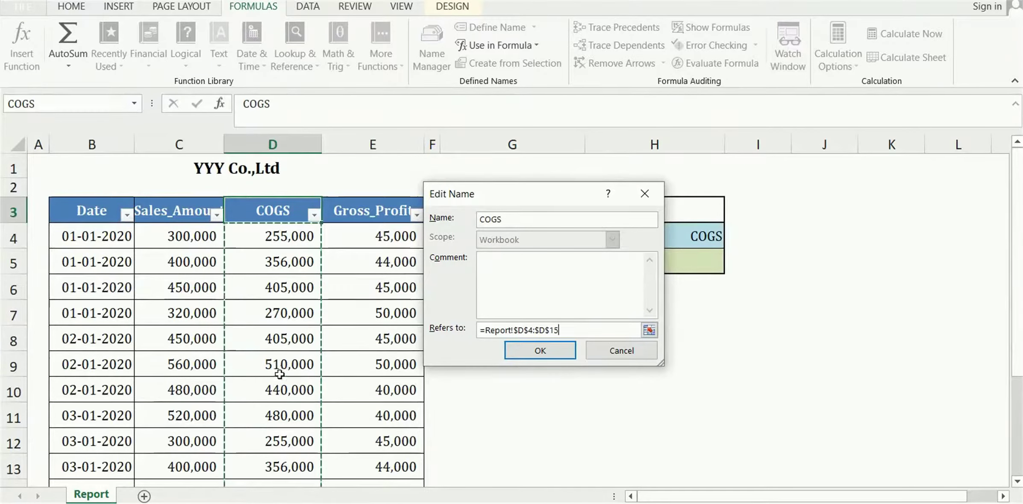
scroll(278, 348, "down", 3)
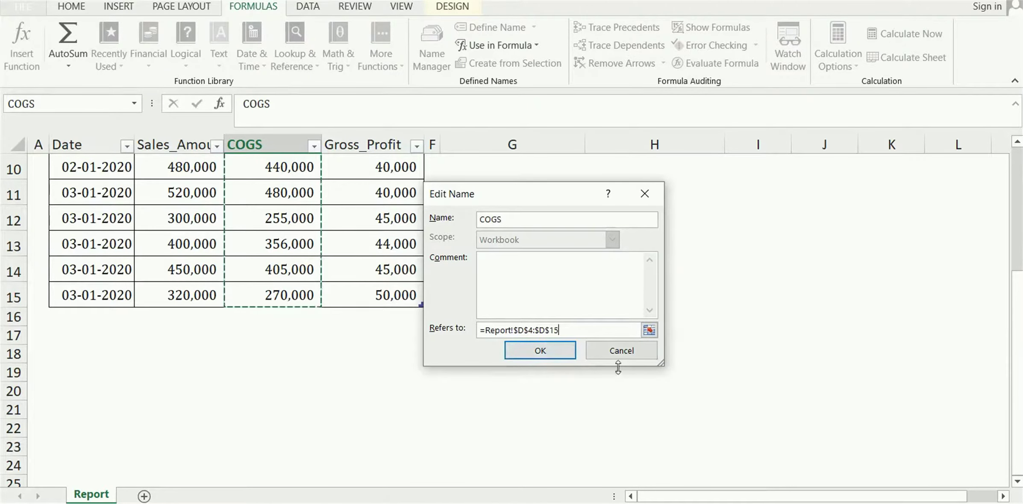
left_click(633, 353)
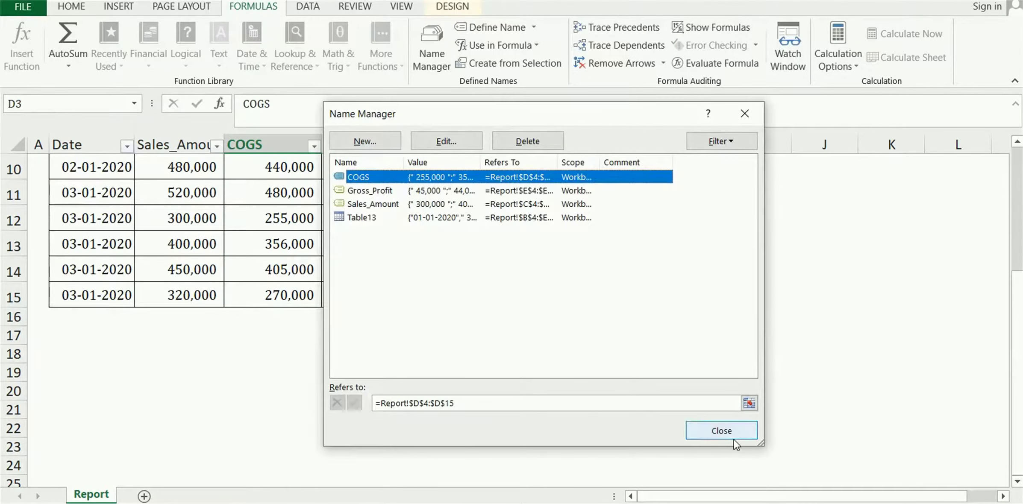
left_click(721, 430)
scroll(449, 338, "up", 3)
Check the gross profit formulas in E6 and E4 and the Sales_Amount values C4:C15.
left_click(369, 287)
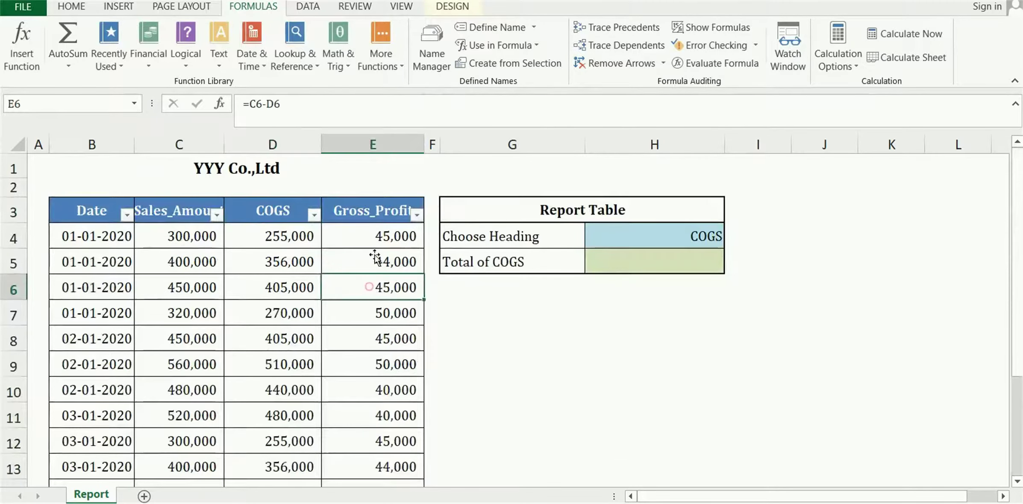
left_click(357, 231)
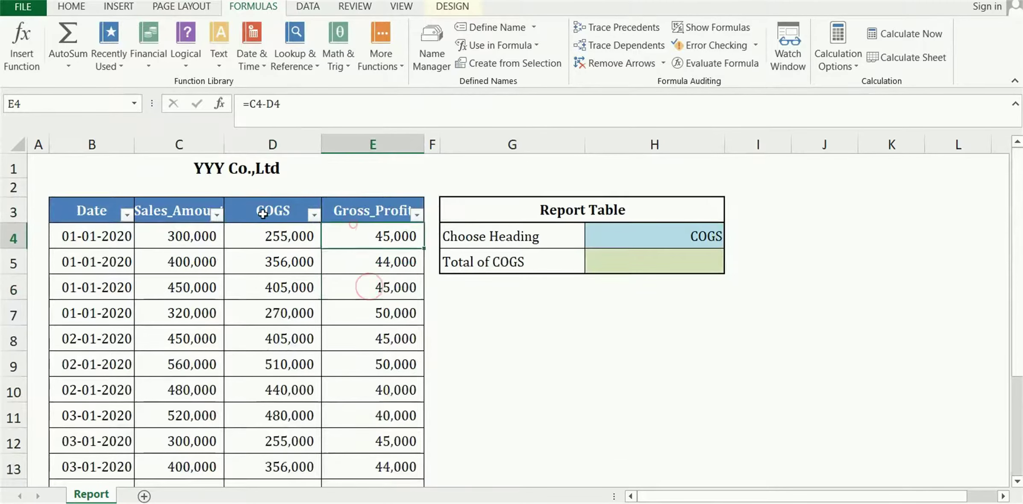
left_click(664, 266)
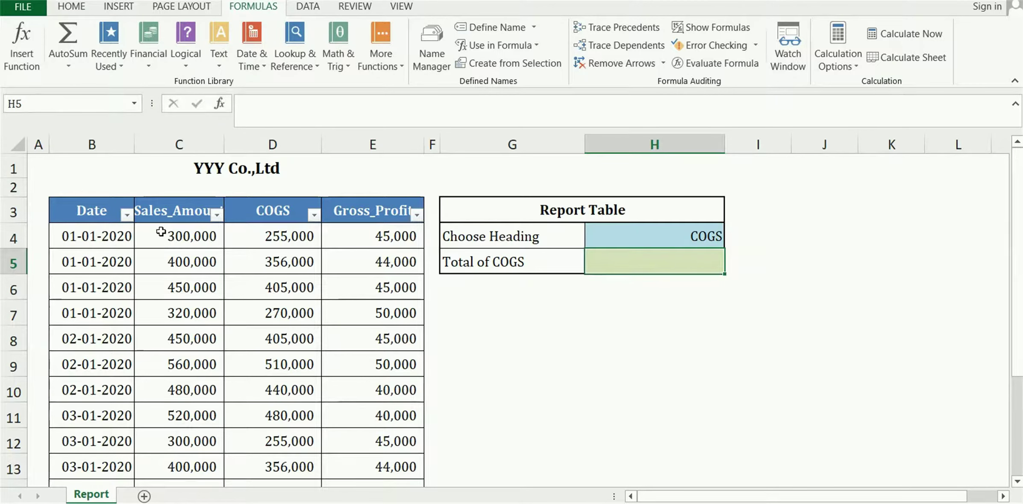
left_click_drag(160, 231, 177, 445)
scroll(188, 402, "up", 1)
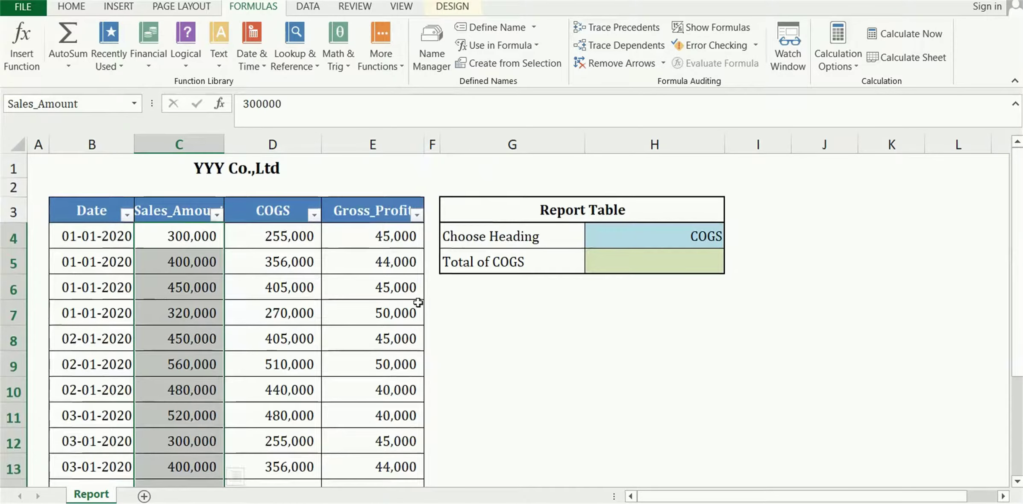
Enter =Sum(Sales_Amount) in H5, giving a total of 4,950,000.
left_click(634, 258)
type("=S")
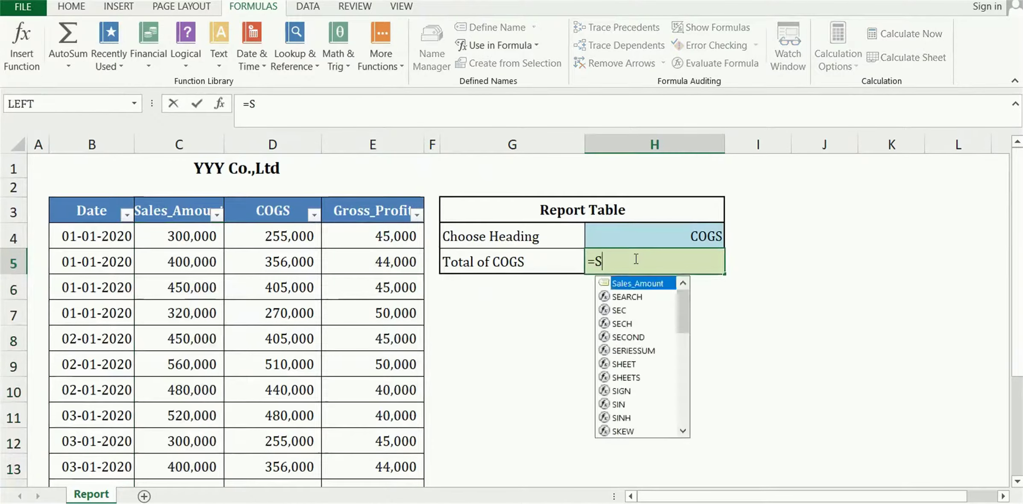
type("um(")
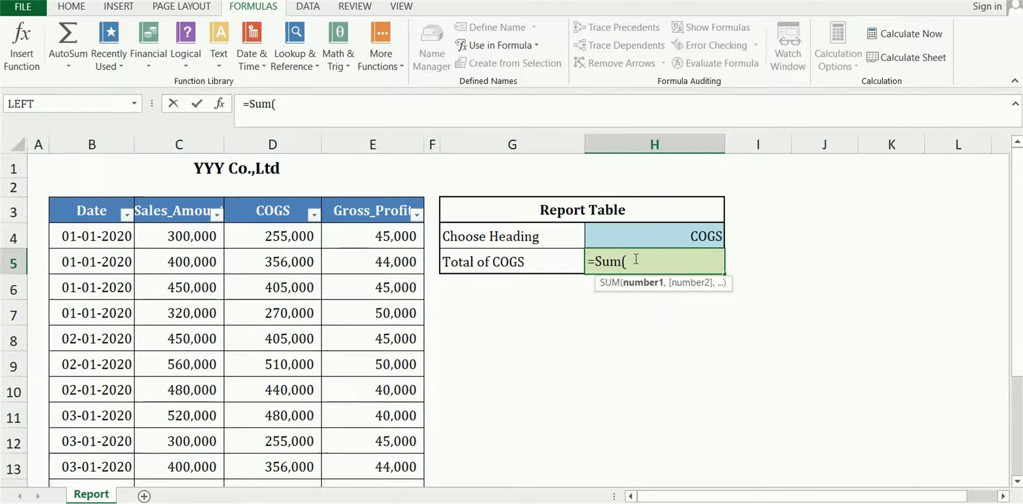
left_click_drag(200, 236, 202, 498)
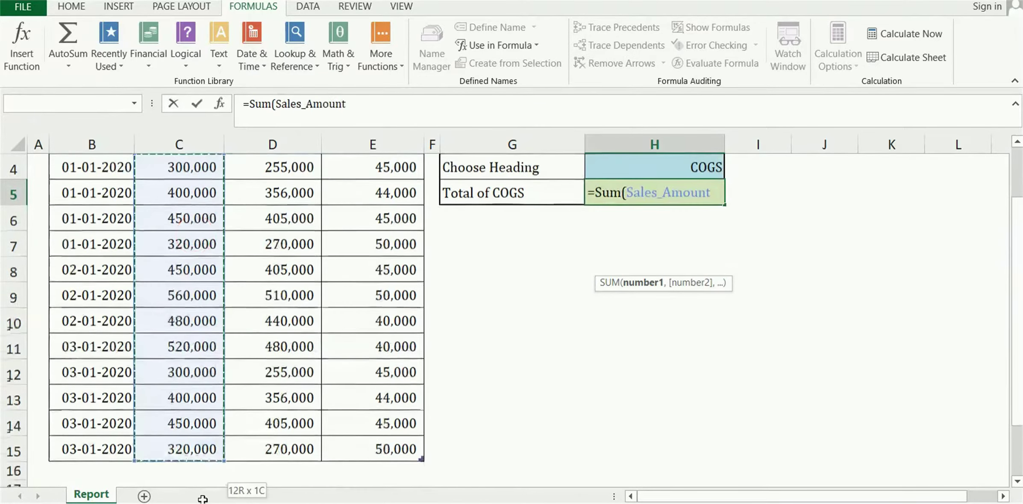
type(")")
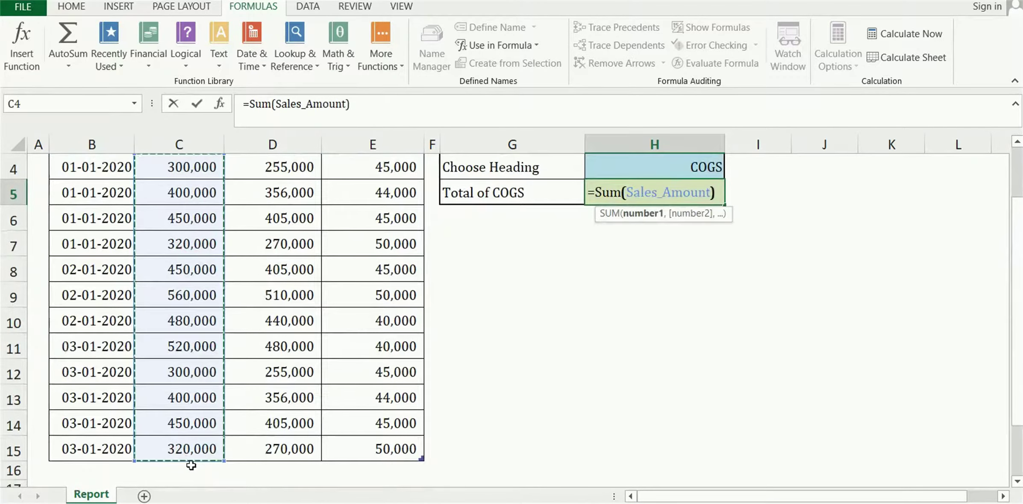
key("Return")
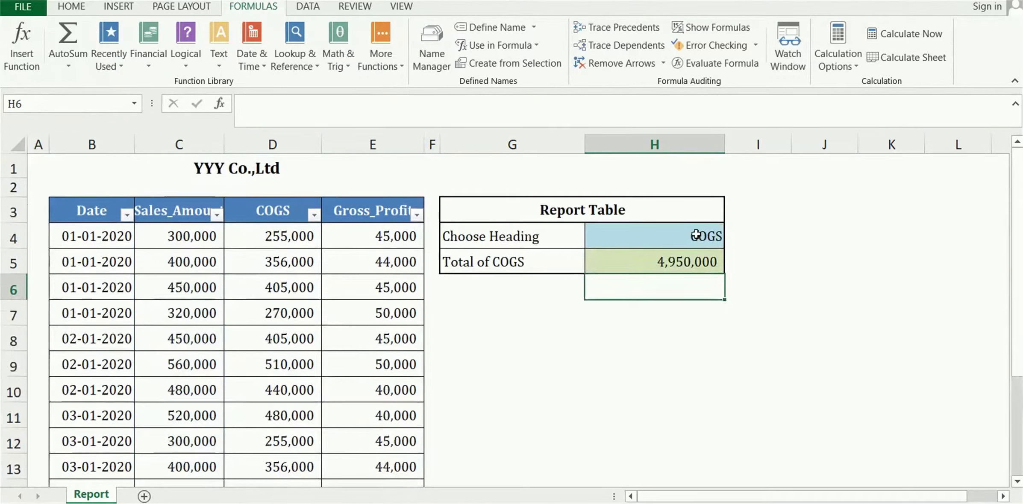
left_click(692, 236)
Pick Gross_Profit in H4 and compare with H5, which still totals 4,950,000.
left_click(729, 241)
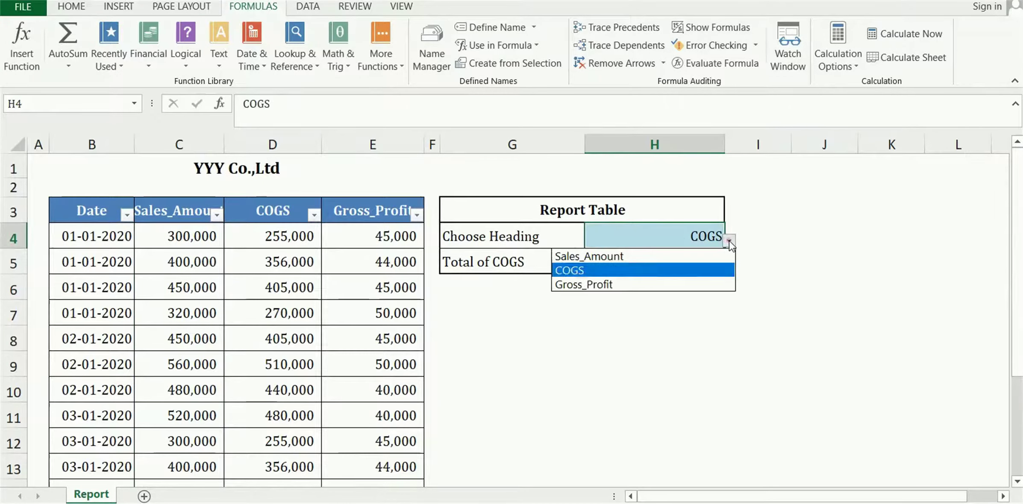
left_click(707, 270)
left_click(728, 240)
left_click(665, 284)
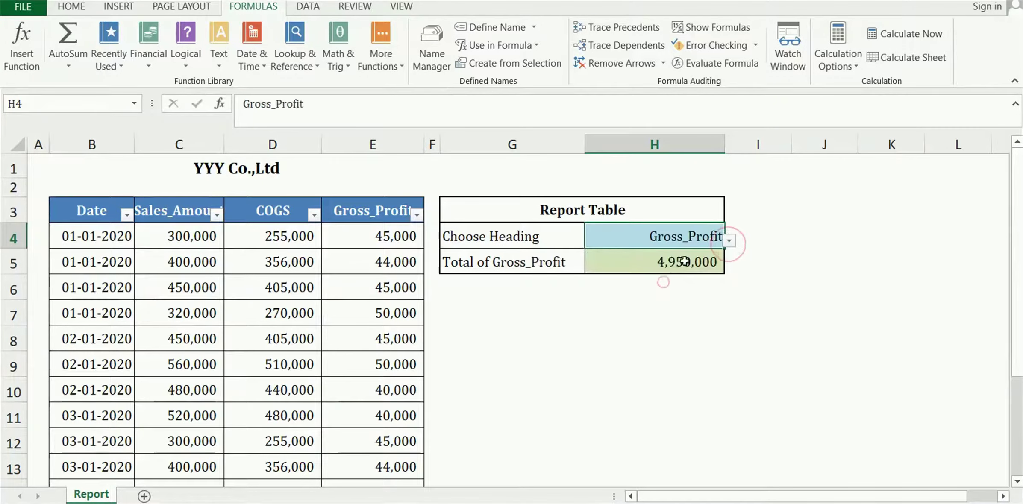
left_click(699, 260)
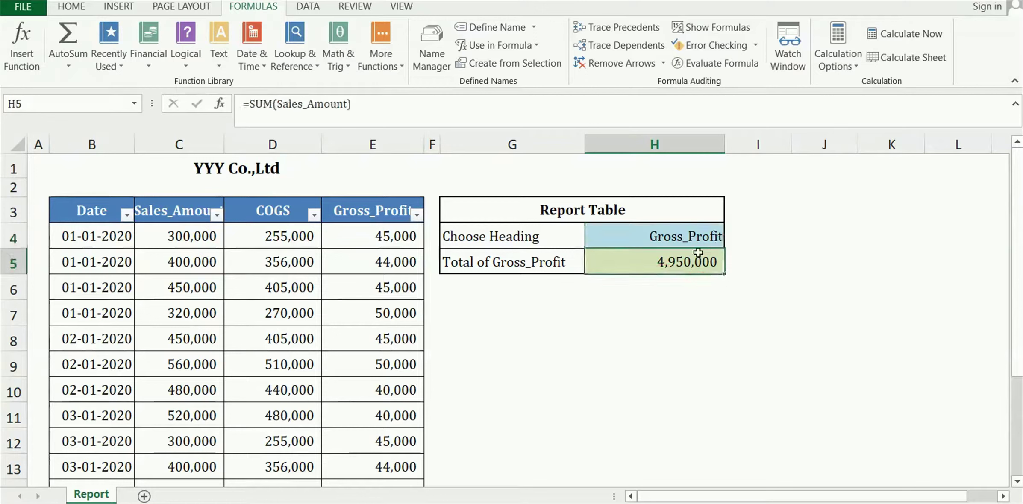
left_click(699, 232)
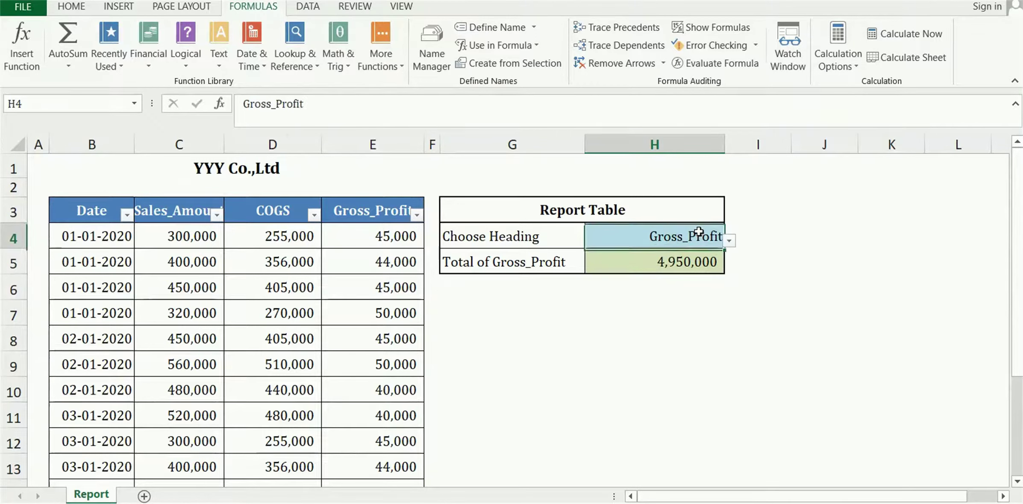
left_click(686, 258)
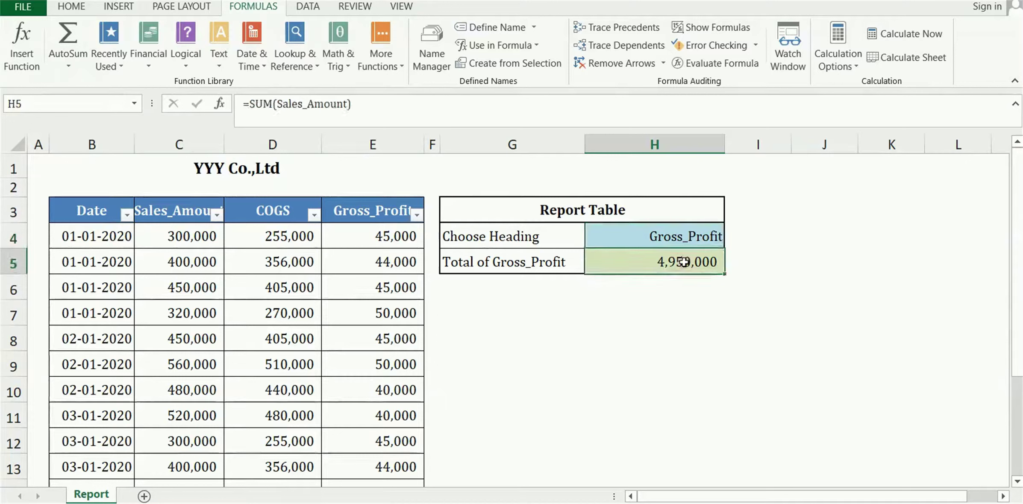
left_click(679, 235)
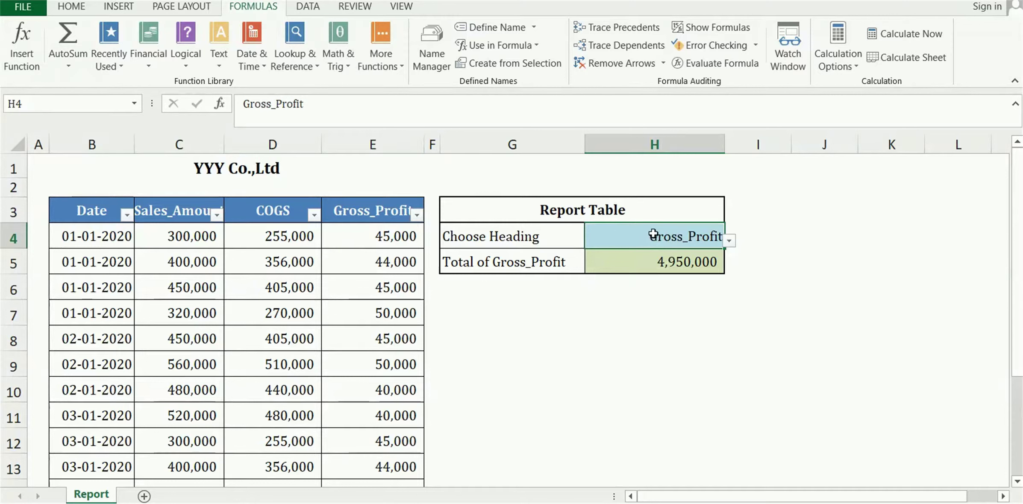
left_click(600, 261)
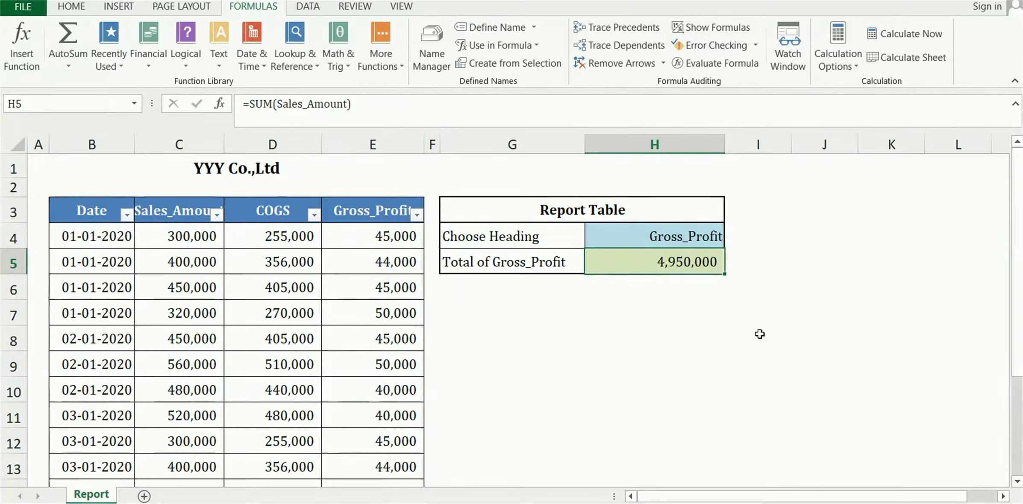
Enter =SUM(INDIRECT(H4)) in H5 so it totals Gross_Profit as 543,000.
type("=Su")
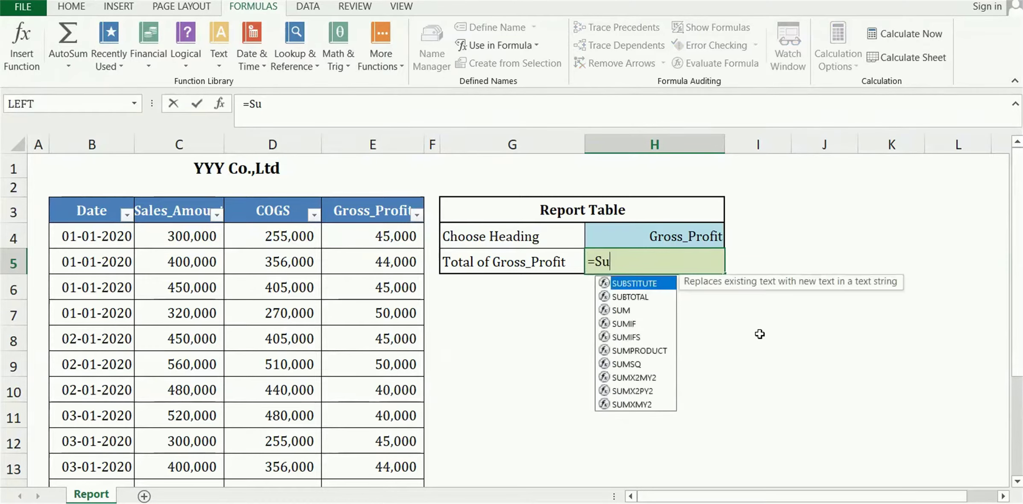
type("m(Ind")
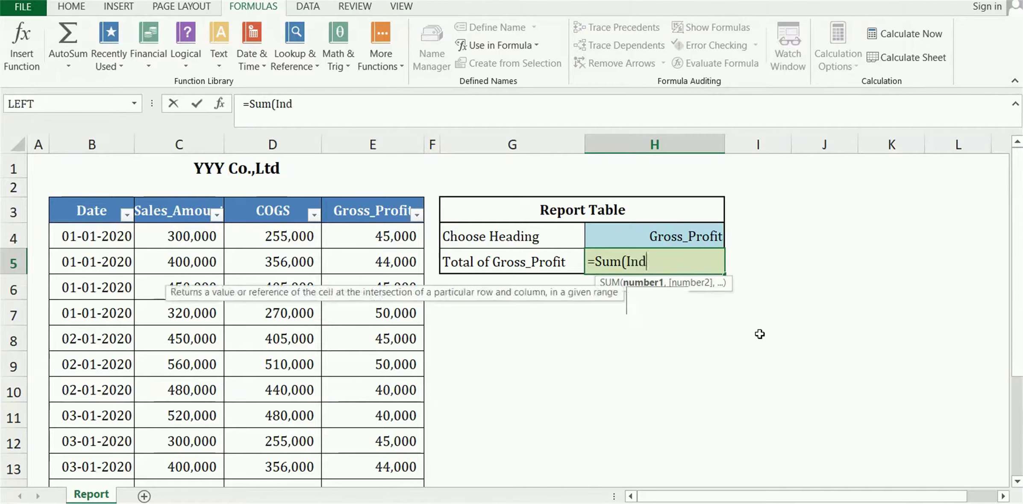
type("i")
key("BackSpace")
type("ire")
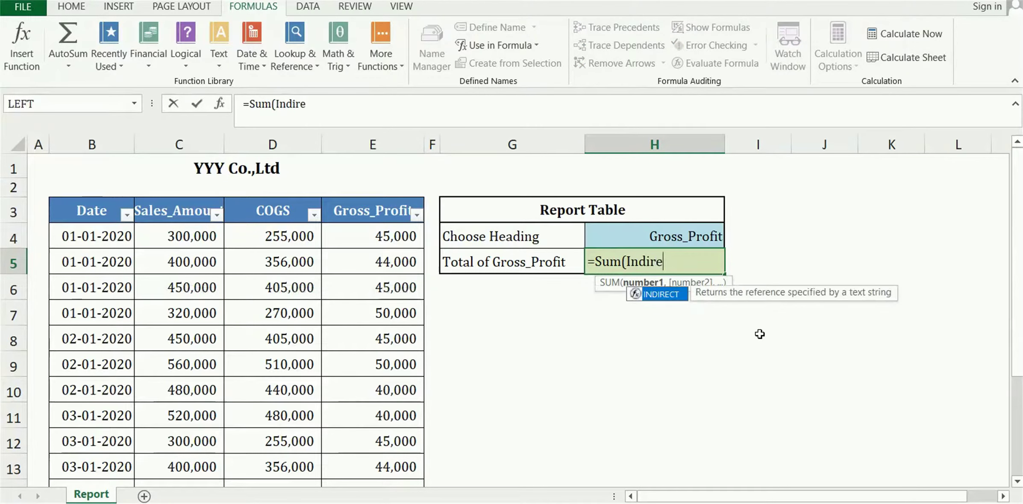
type("ct")
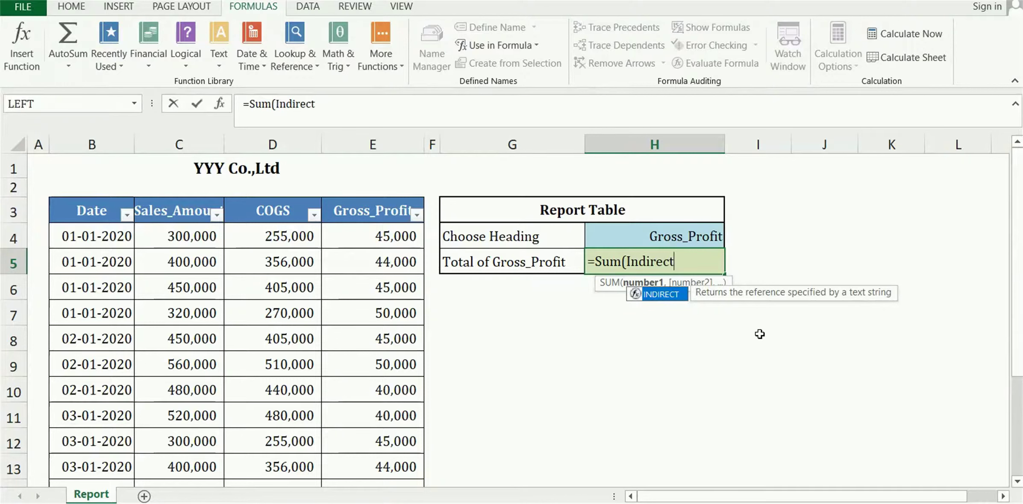
type("(")
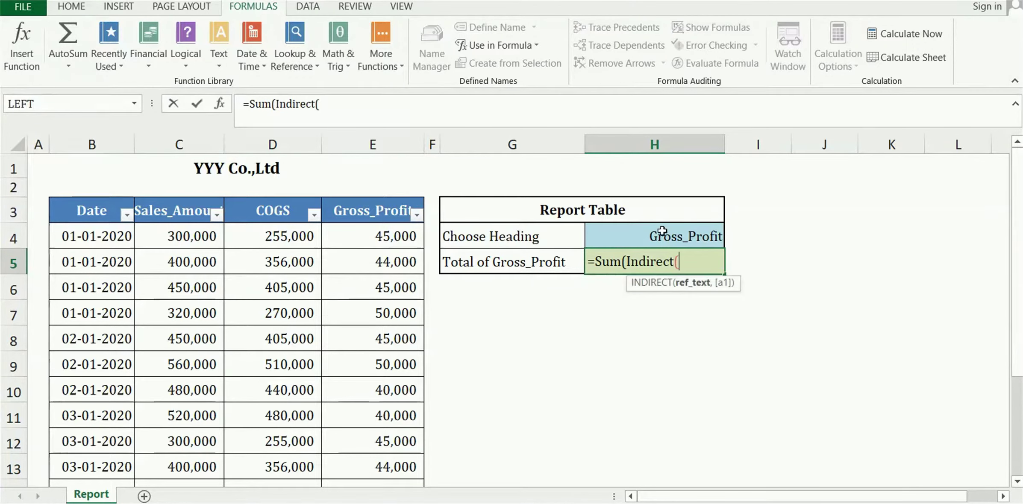
left_click(658, 233)
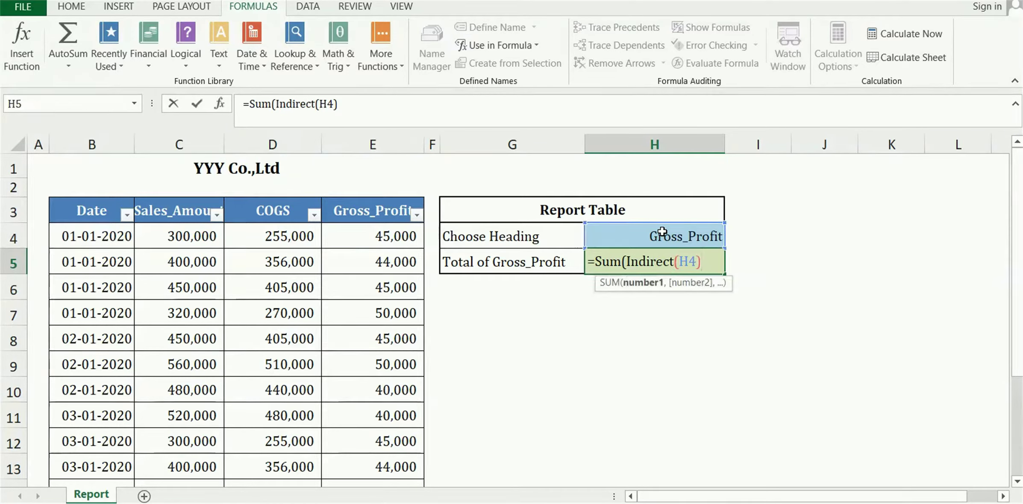
type(")")
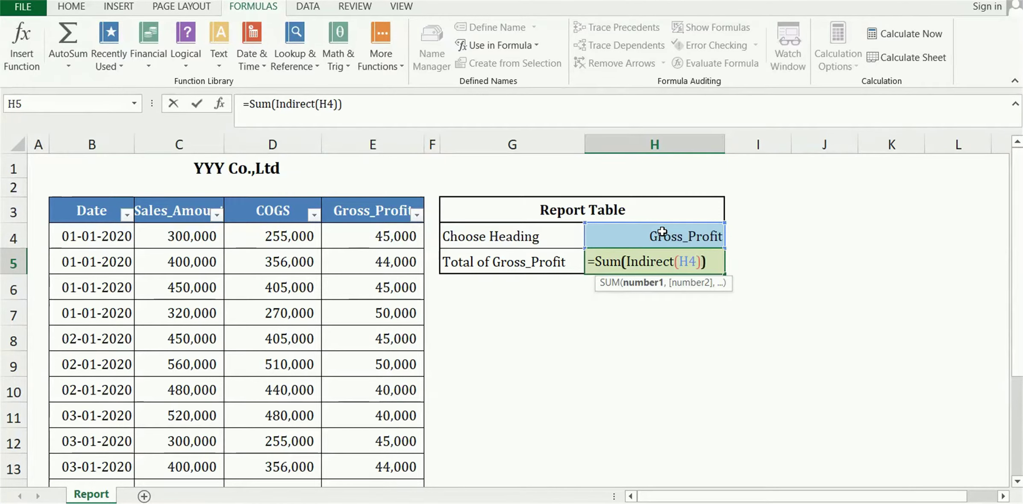
key("Return")
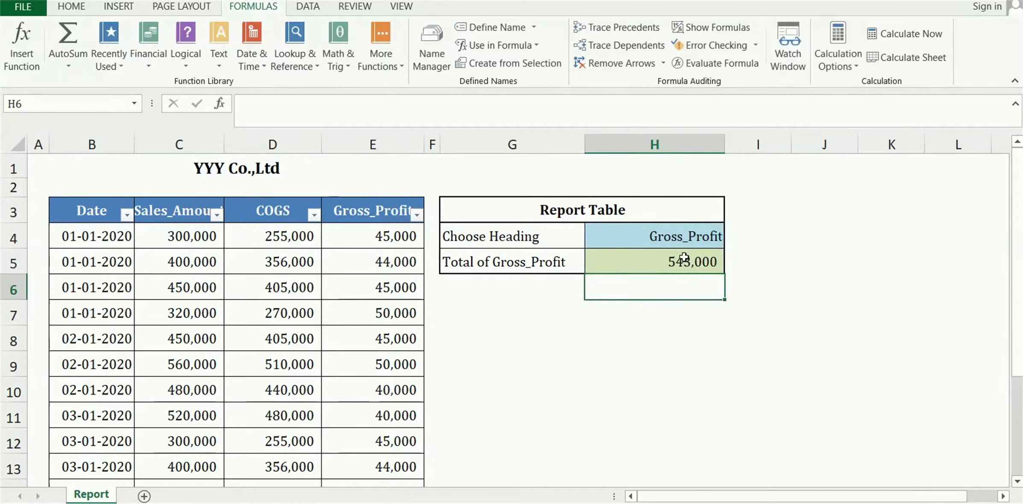
left_click(683, 257)
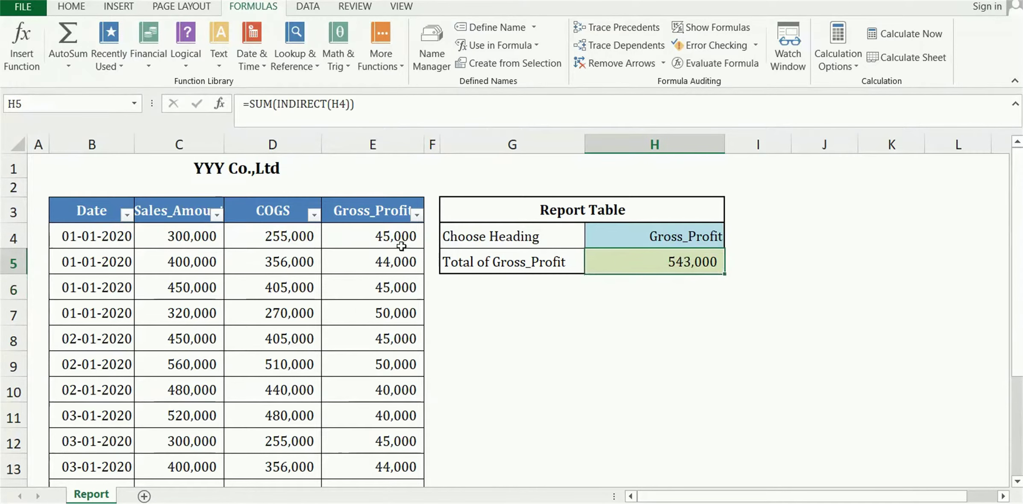
left_click_drag(401, 246, 378, 452)
scroll(410, 372, "up", 1)
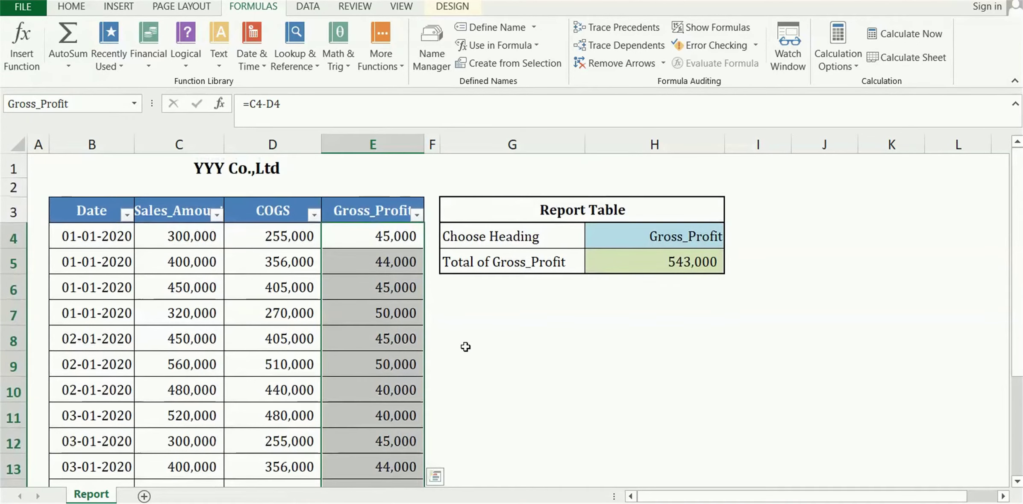
left_click(384, 236)
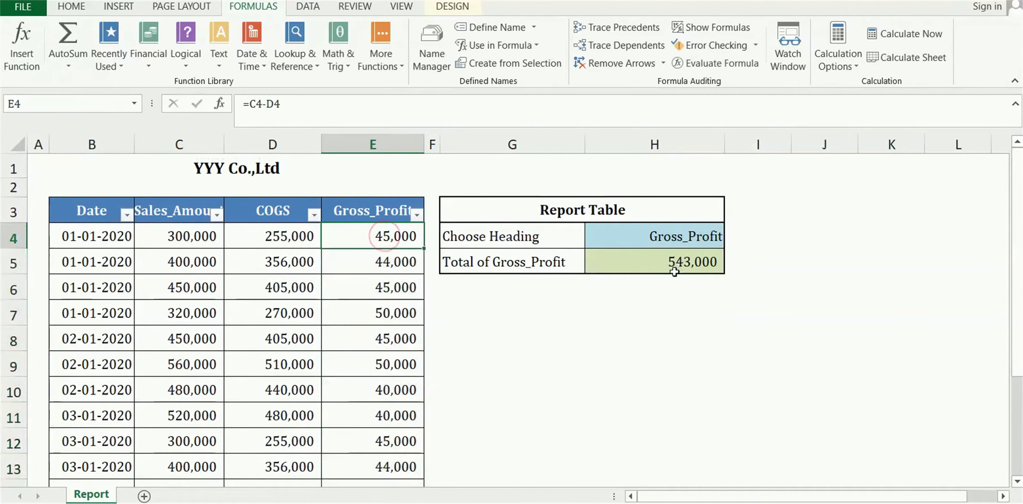
left_click(684, 235)
left_click(730, 240)
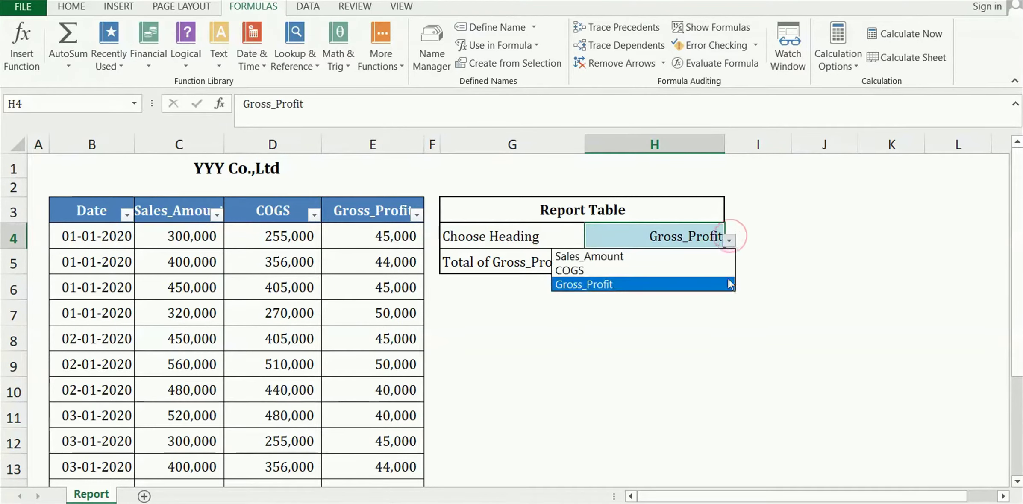
left_click(722, 257)
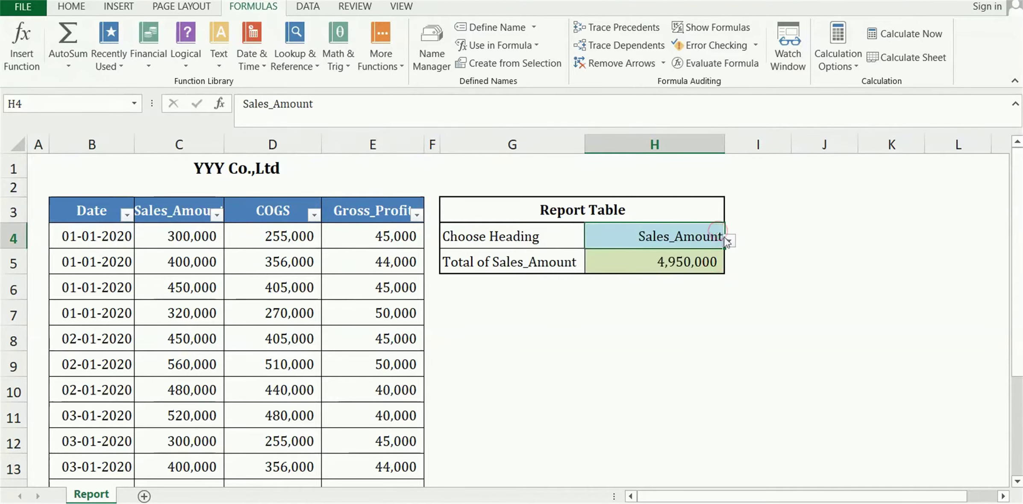
left_click(729, 240)
left_click(711, 272)
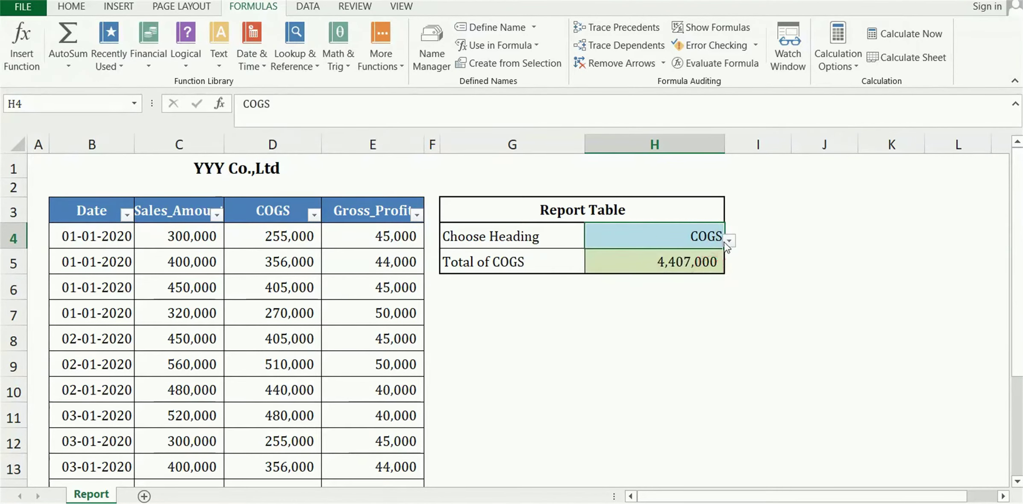
left_click(728, 241)
left_click(669, 284)
left_click(696, 261)
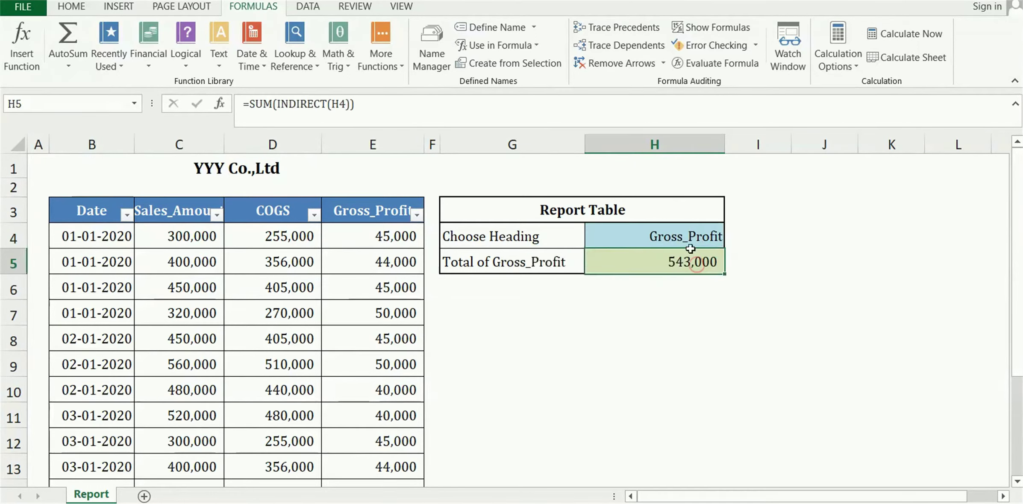
left_click_drag(685, 235, 707, 262)
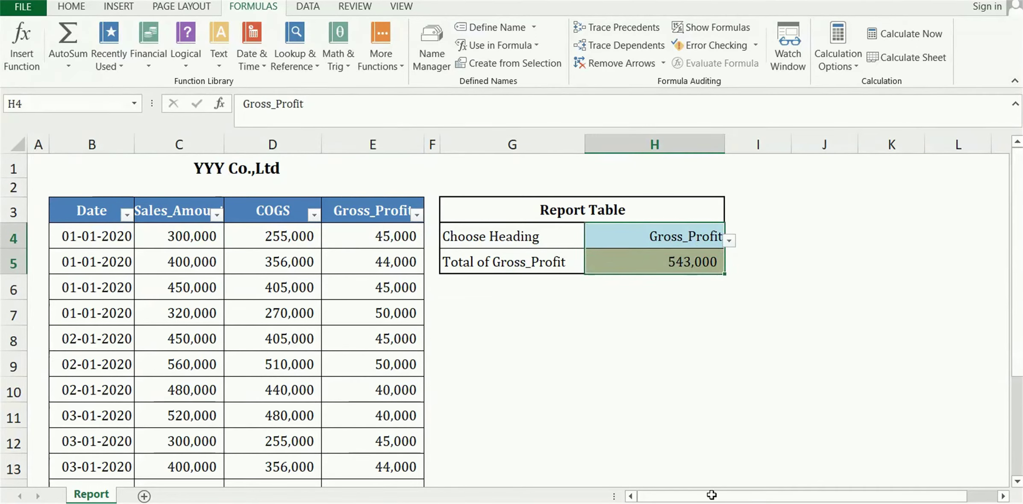